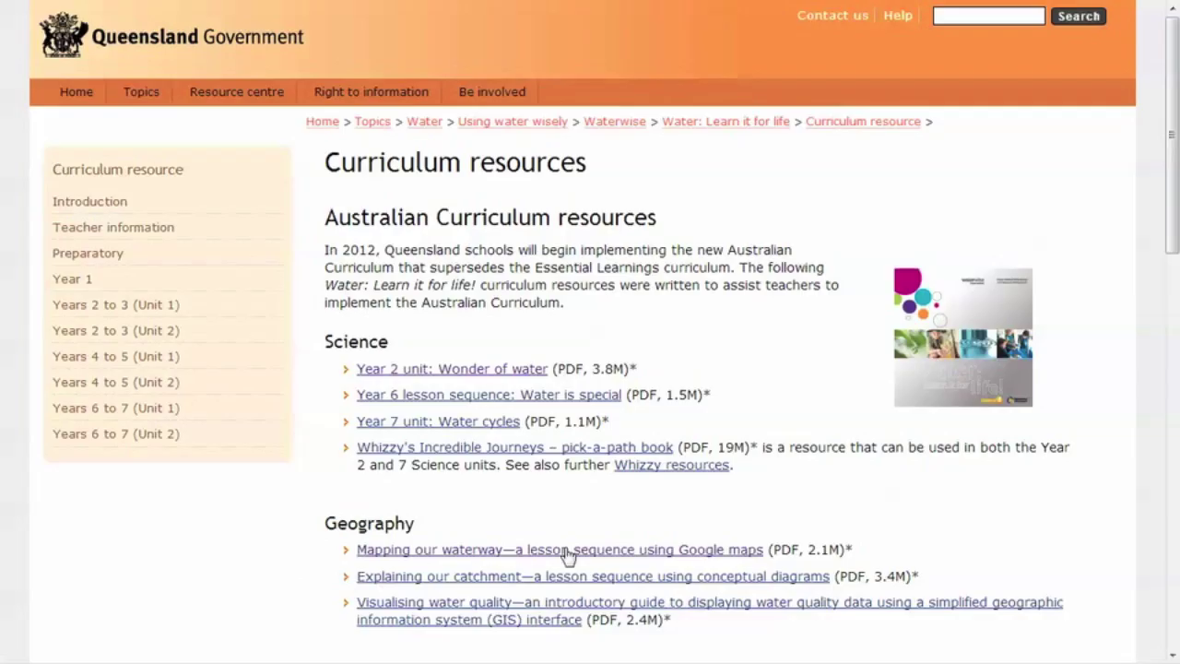
Step: Open the 'Mapping our waterway' lesson PDF and scroll to page 26, 'A Waterways Health Check'
right_click(566, 551)
left_click(427, 123)
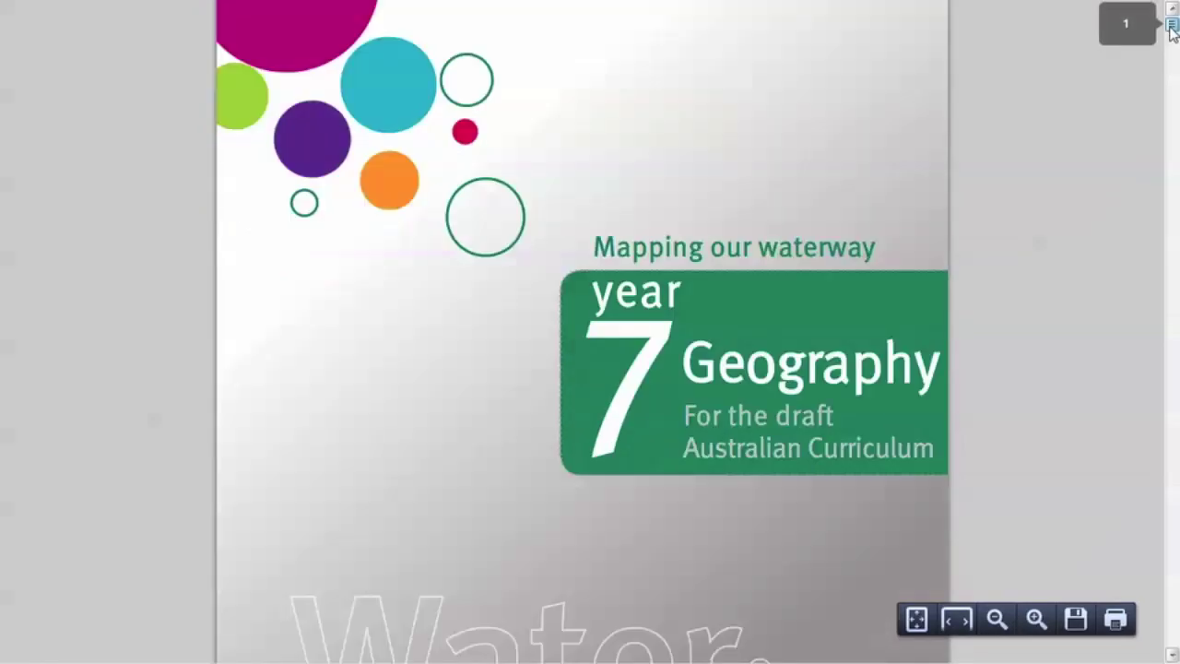
left_click_drag(1172, 27, 1166, 592)
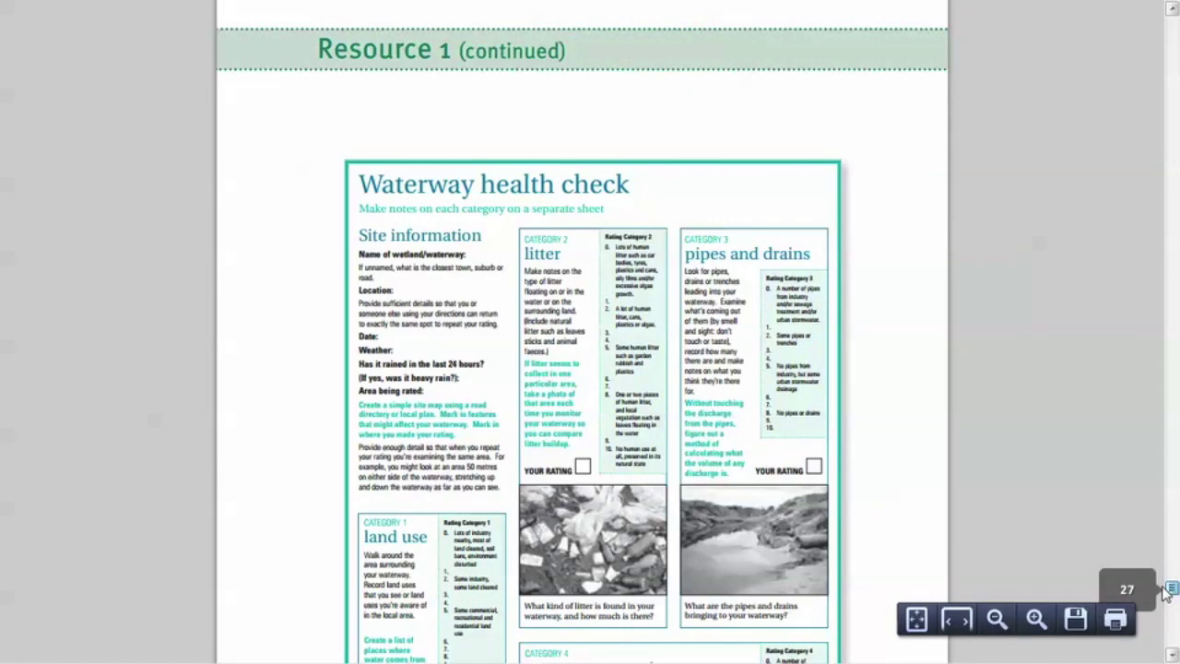
scroll(1111, 428, "up", 10)
scroll(1111, 428, "down", 2)
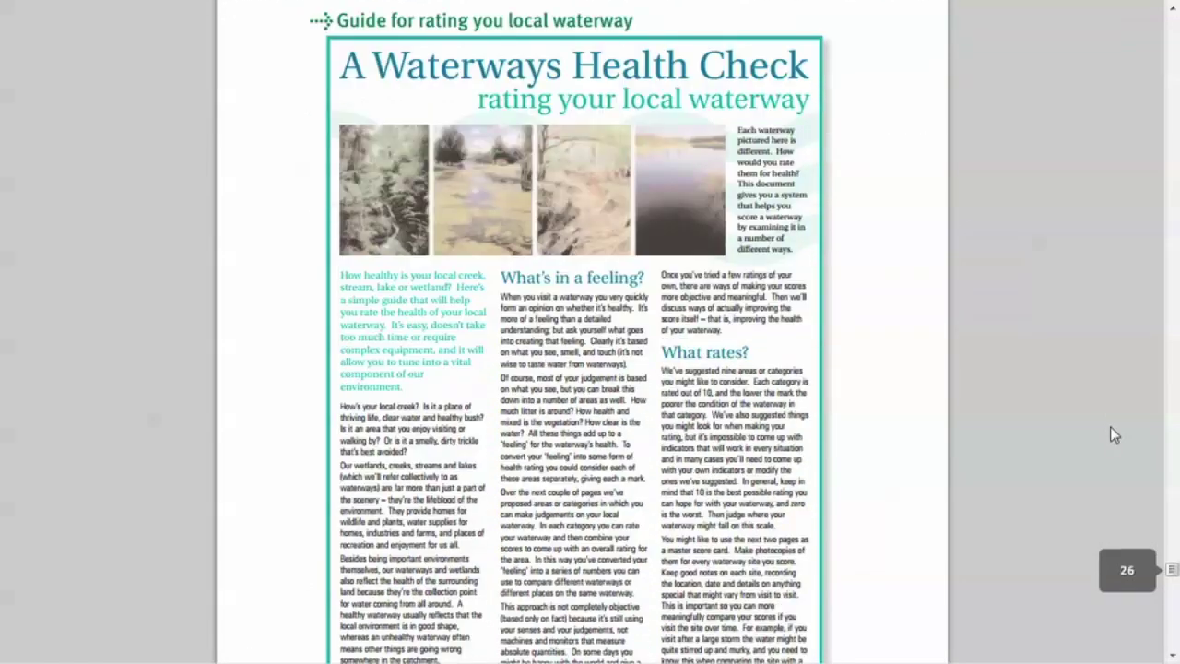
scroll(1110, 426, "down", 5)
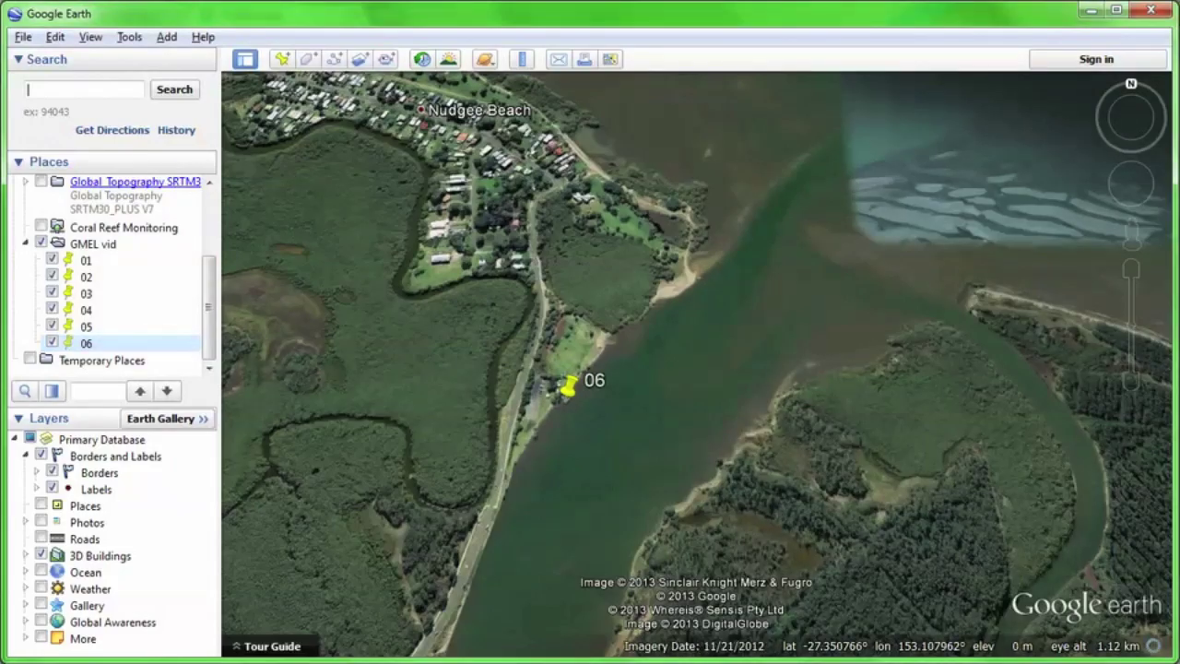
Step: Open placemark 06's properties and select its latitude (-27.351407°) and longitude (153.105927°)
right_click(569, 387)
left_click(640, 648)
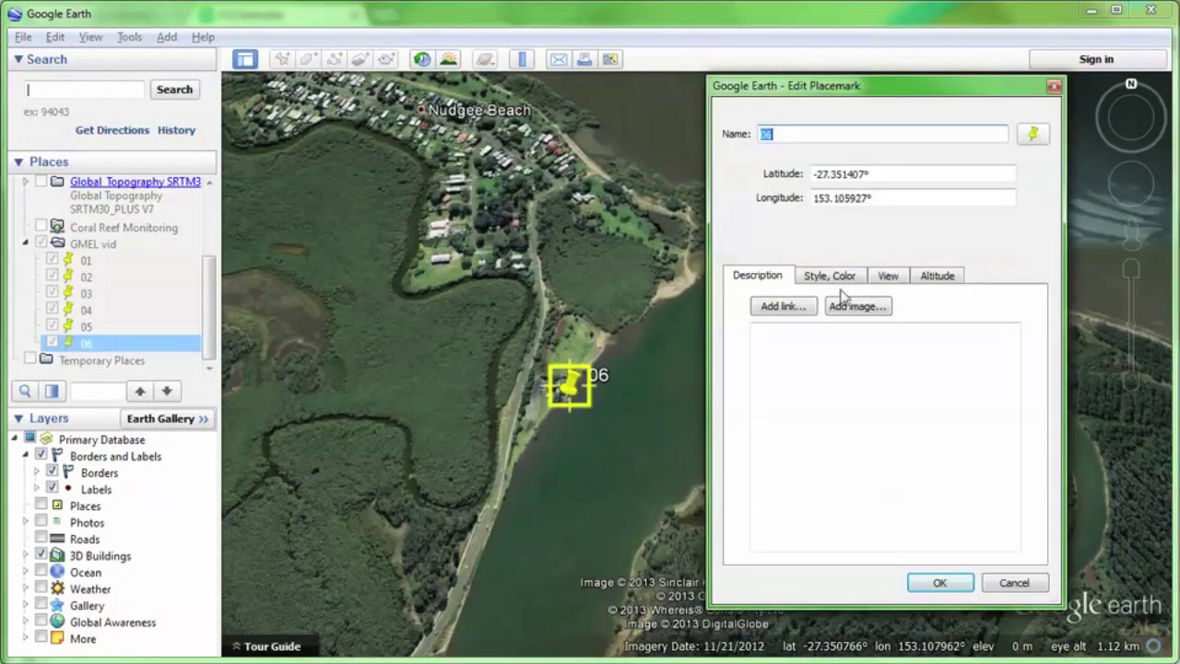
left_click_drag(870, 175, 774, 176)
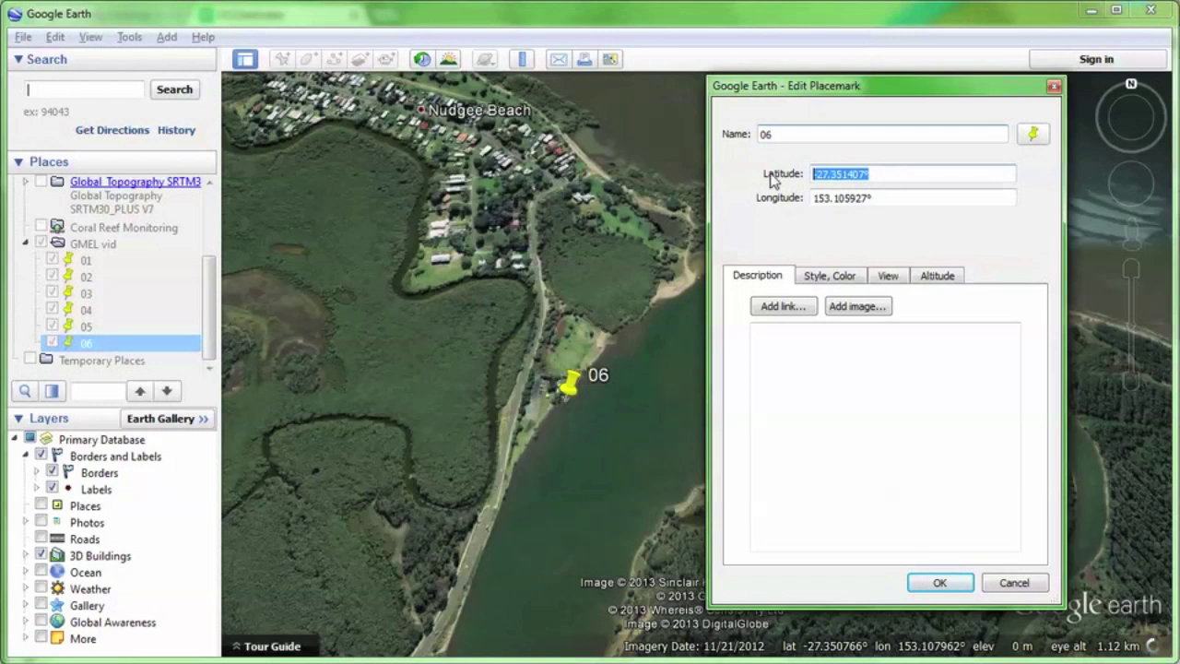
left_click_drag(887, 197, 790, 207)
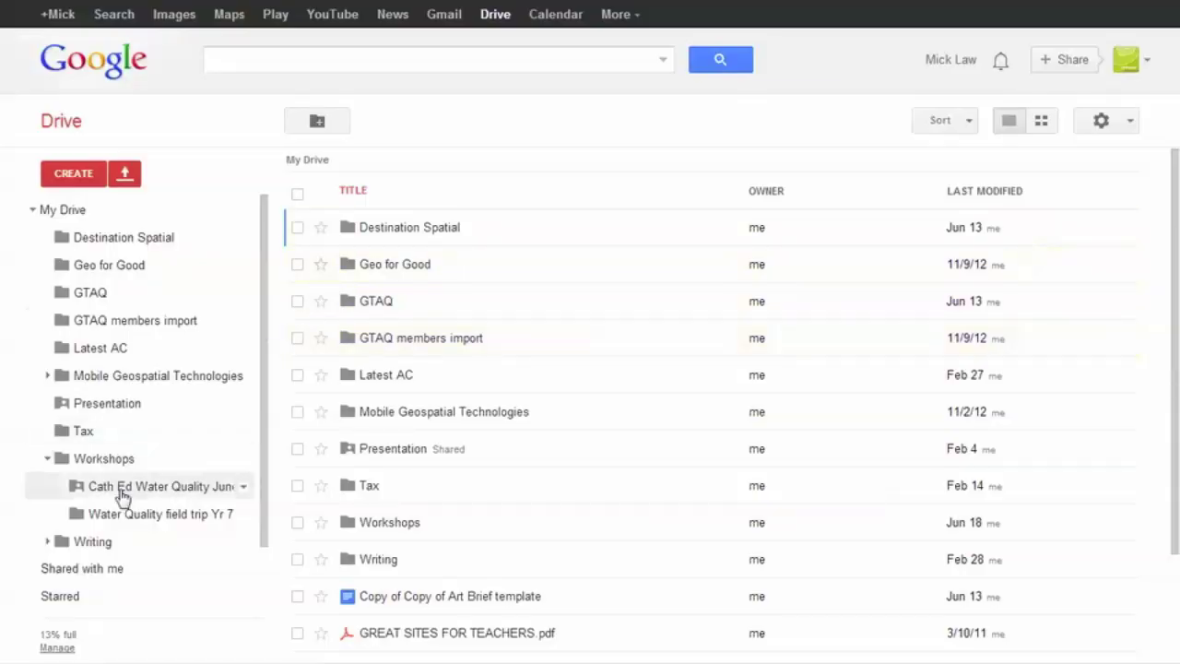
Step: Open the 'WQ field data' spreadsheet from the Workshops folder and review its heading row
left_click(369, 521)
left_click(410, 231)
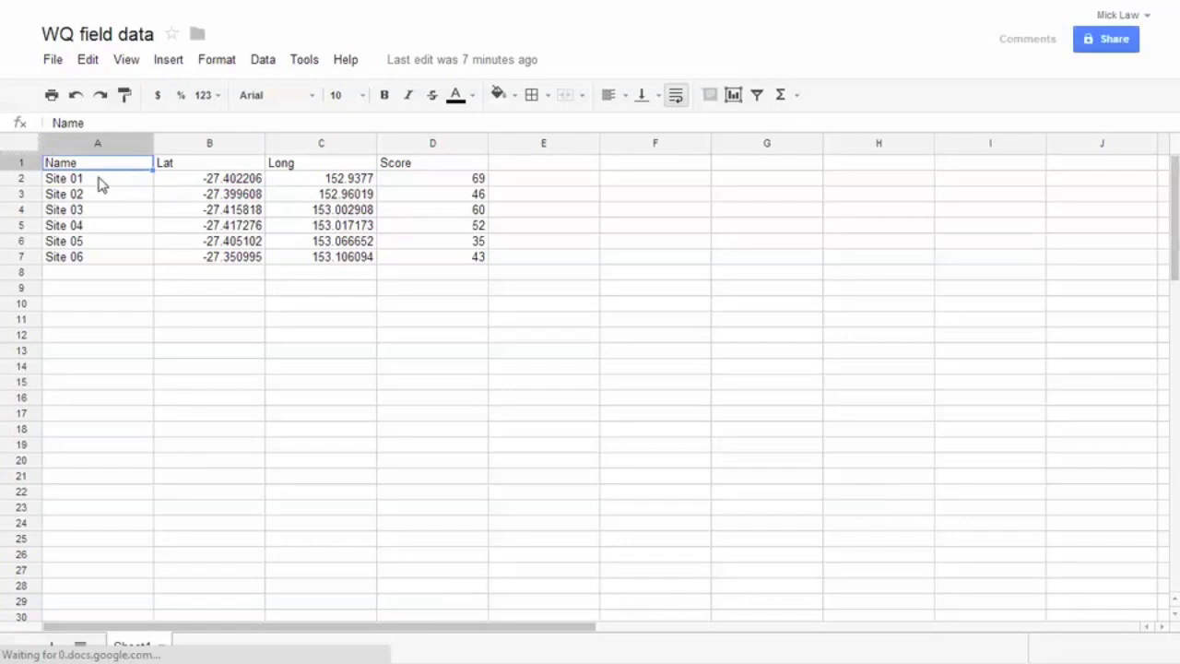
left_click(27, 163)
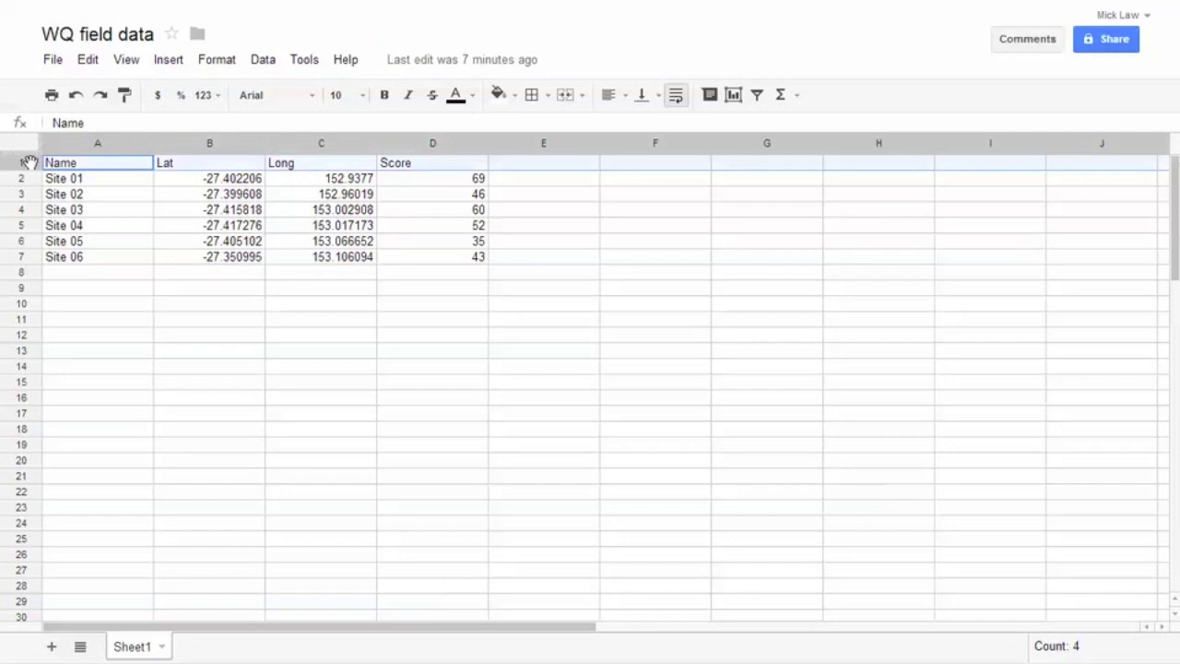
left_click(120, 168)
left_click(217, 170)
left_click(312, 170)
left_click(412, 169)
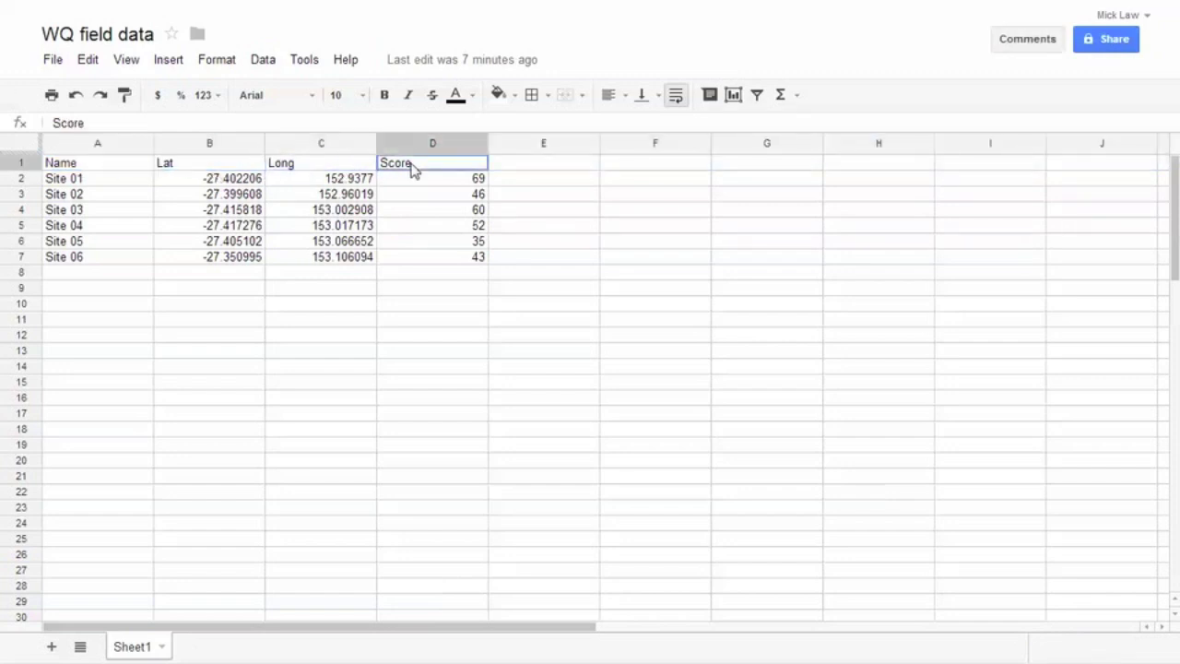
Step: Review the rows for Sites 01–06 with their Lat, Long and Score values
left_click(24, 179)
left_click(23, 193)
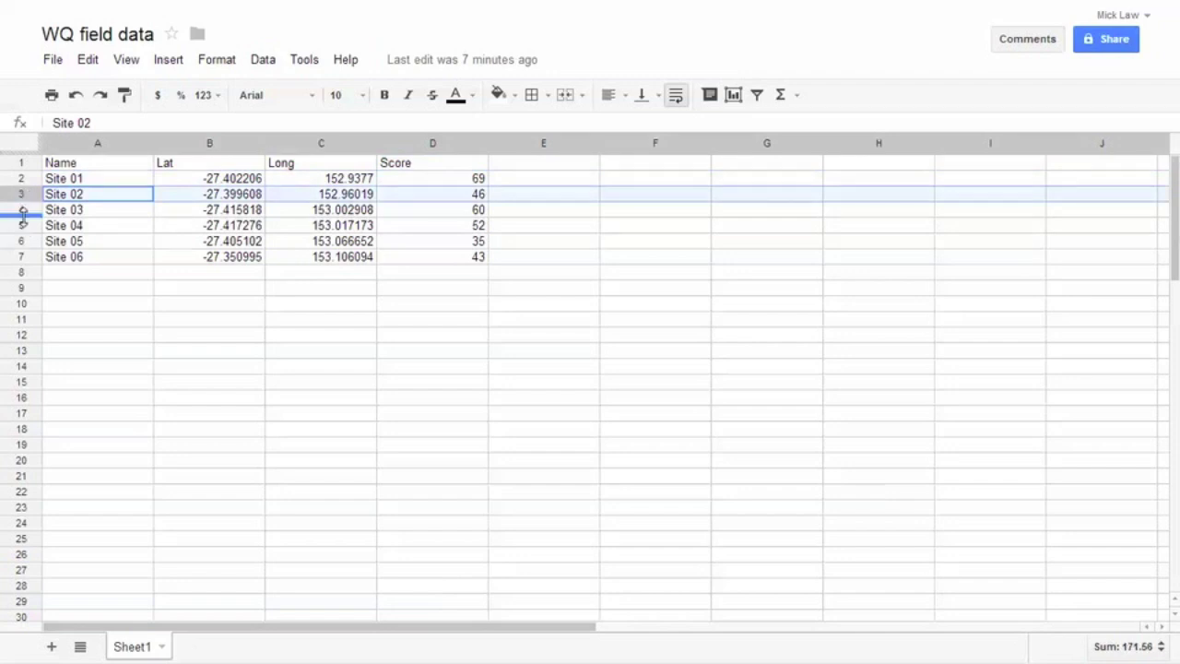
left_click(24, 226)
left_click(24, 242)
left_click(27, 256)
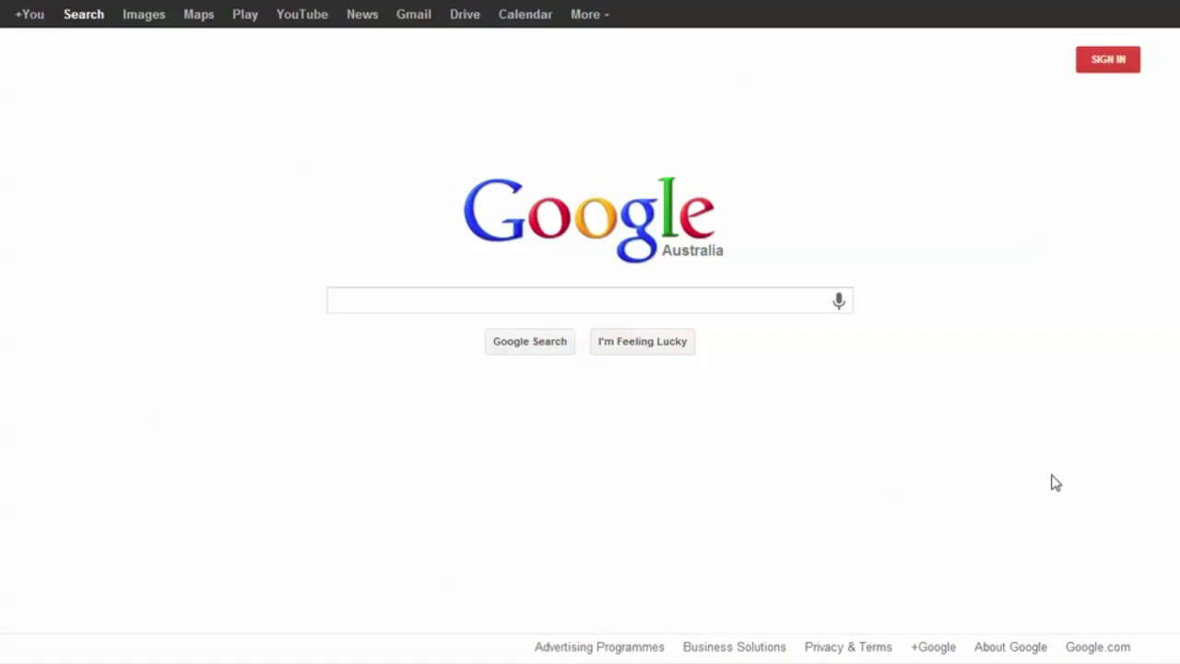
left_click(451, 300)
Step: Find Maps Engine Lite via a 'maps engine lite' search, sign in, and start a new map
type("maps engine li")
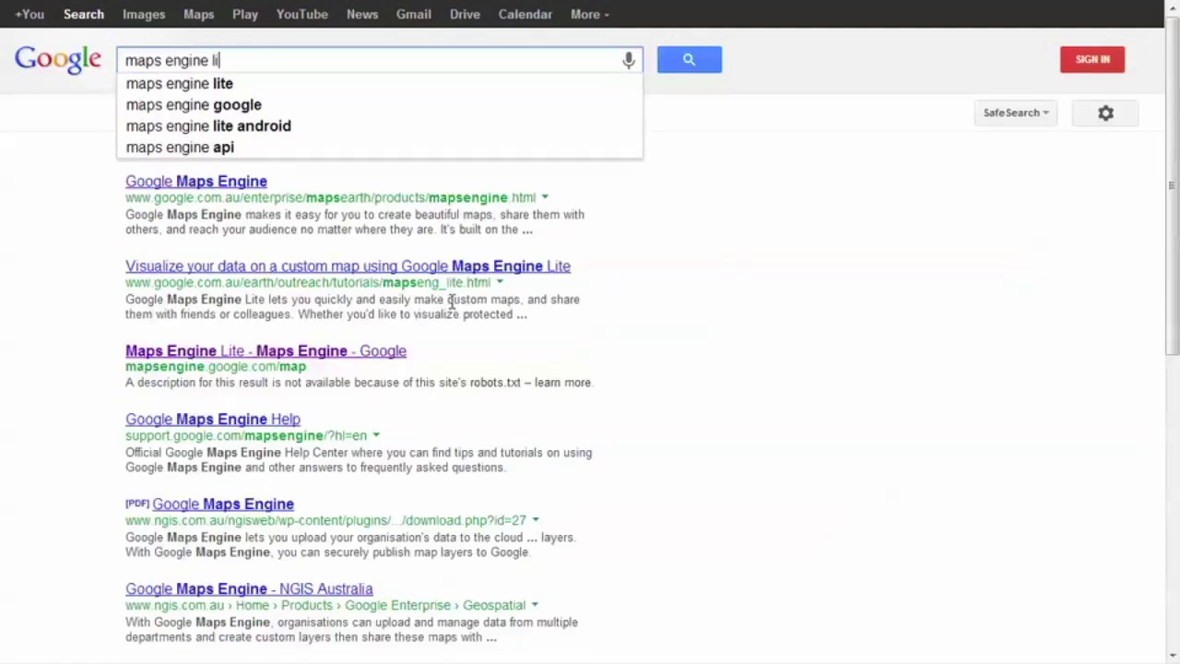
type("te")
key("Return")
left_click(348, 184)
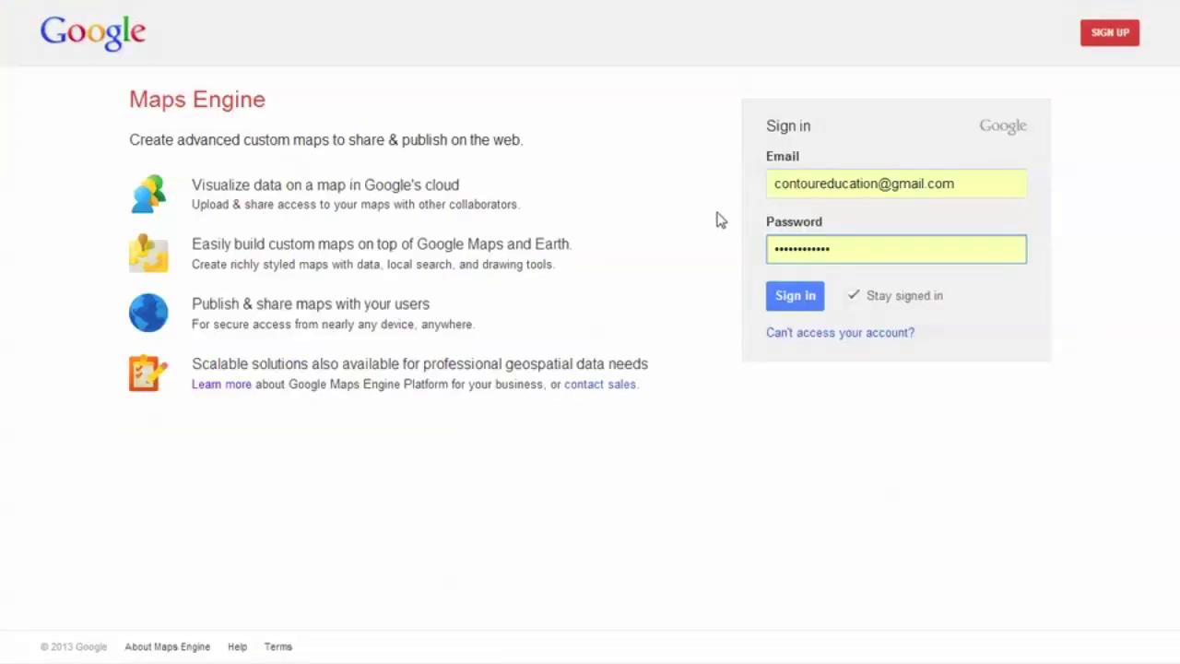
left_click(809, 297)
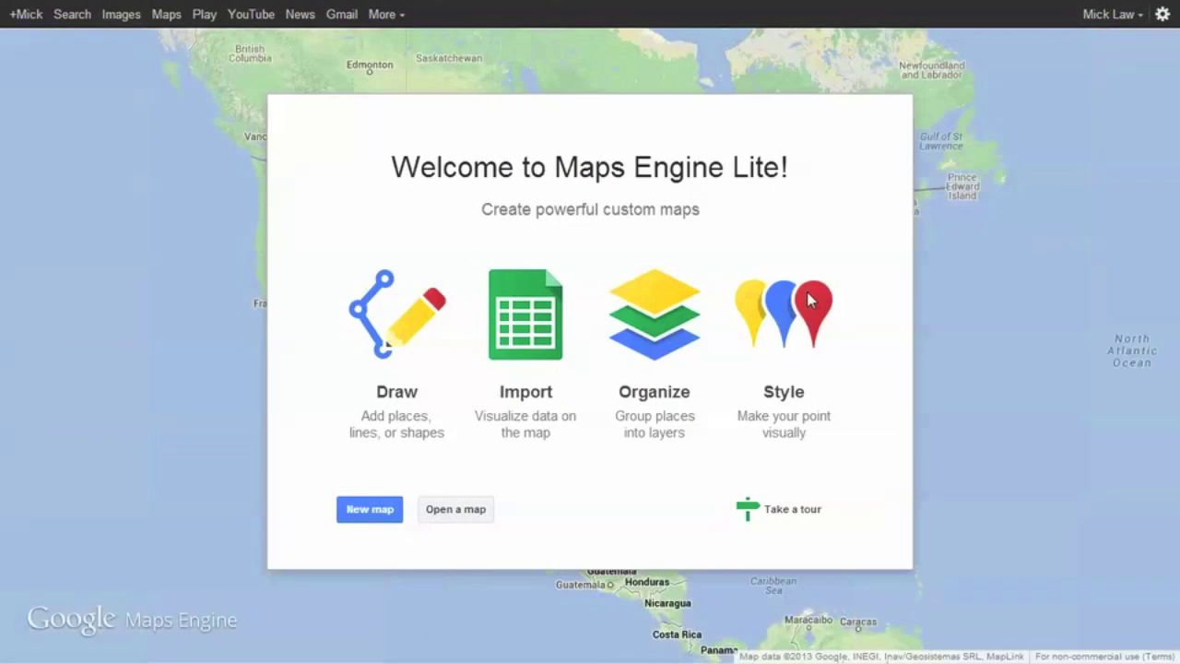
left_click(371, 513)
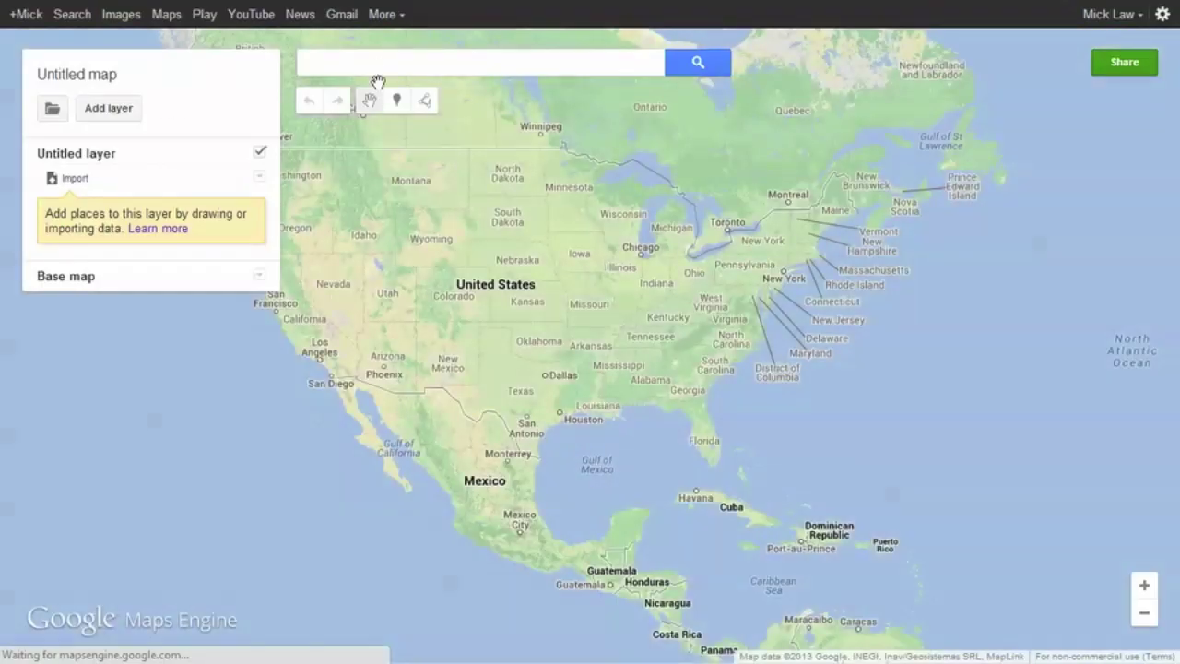
Step: Search the map for 'weipa' and adjust the view to show Cape York
left_click(540, 59)
type("weipa")
key("Return")
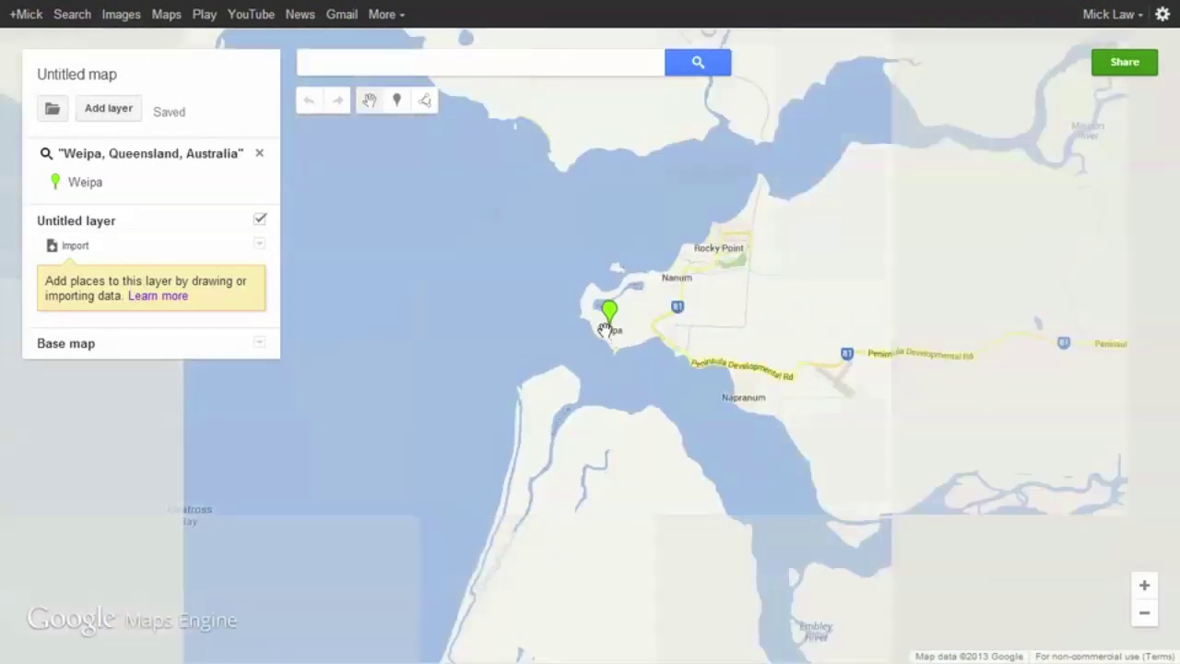
scroll(605, 330, "down", 3)
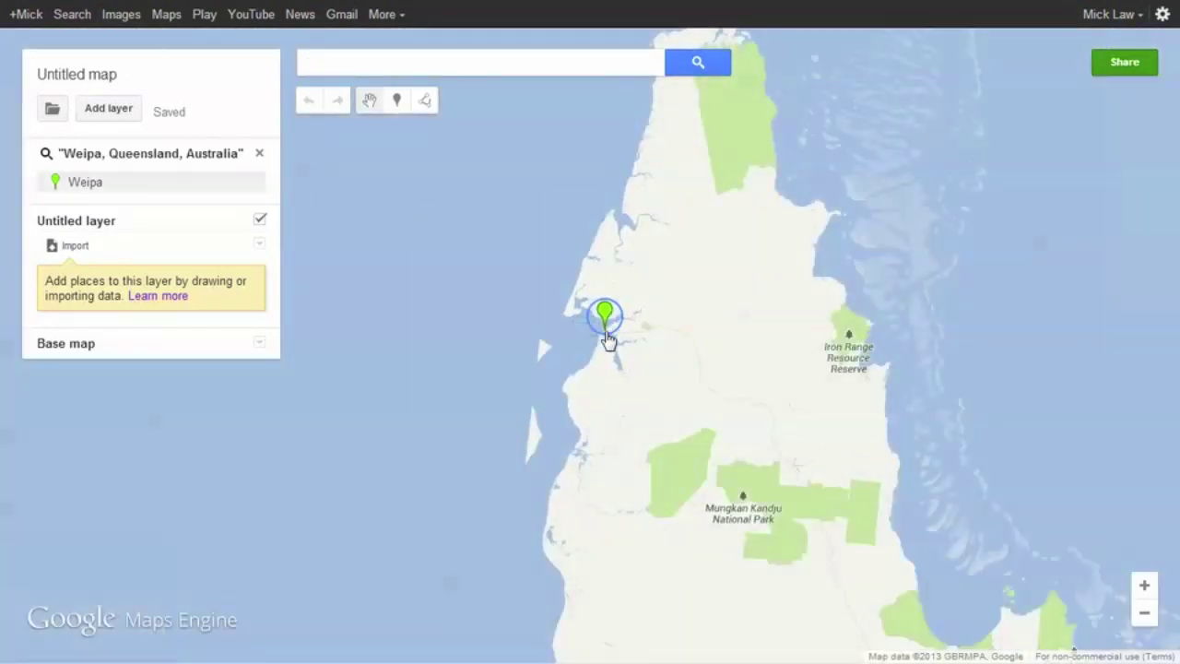
left_click_drag(609, 337, 661, 535)
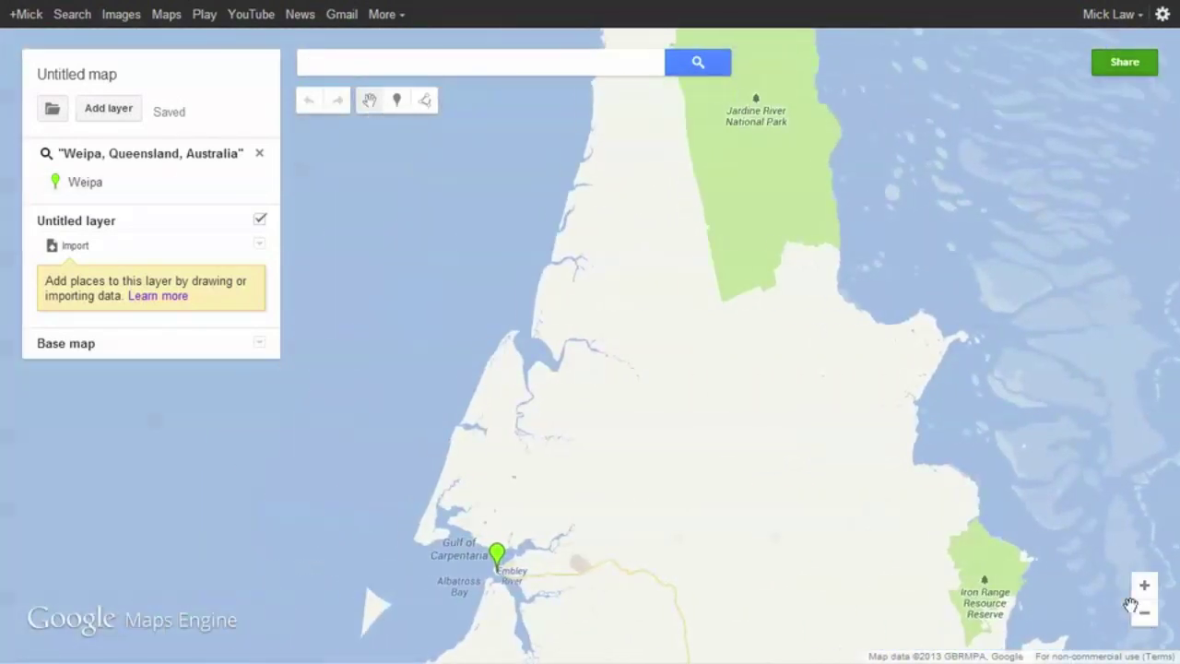
left_click(1144, 612)
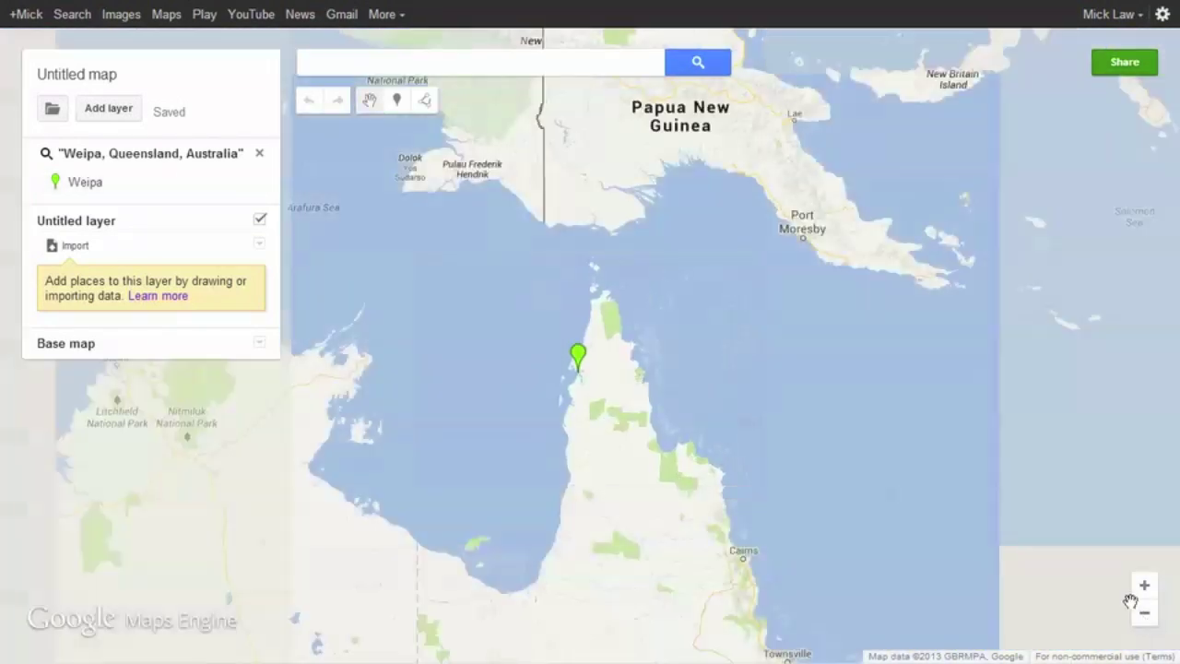
left_click(1141, 586)
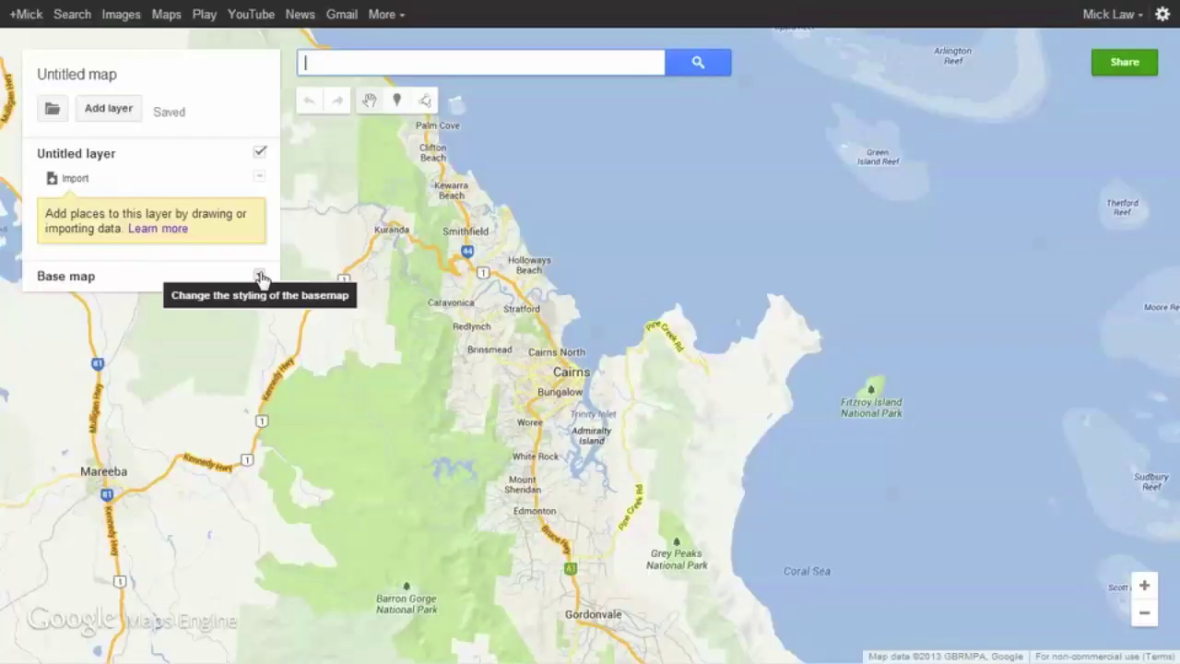
Step: Try the various base map styles and settle on Terrain
left_click(259, 277)
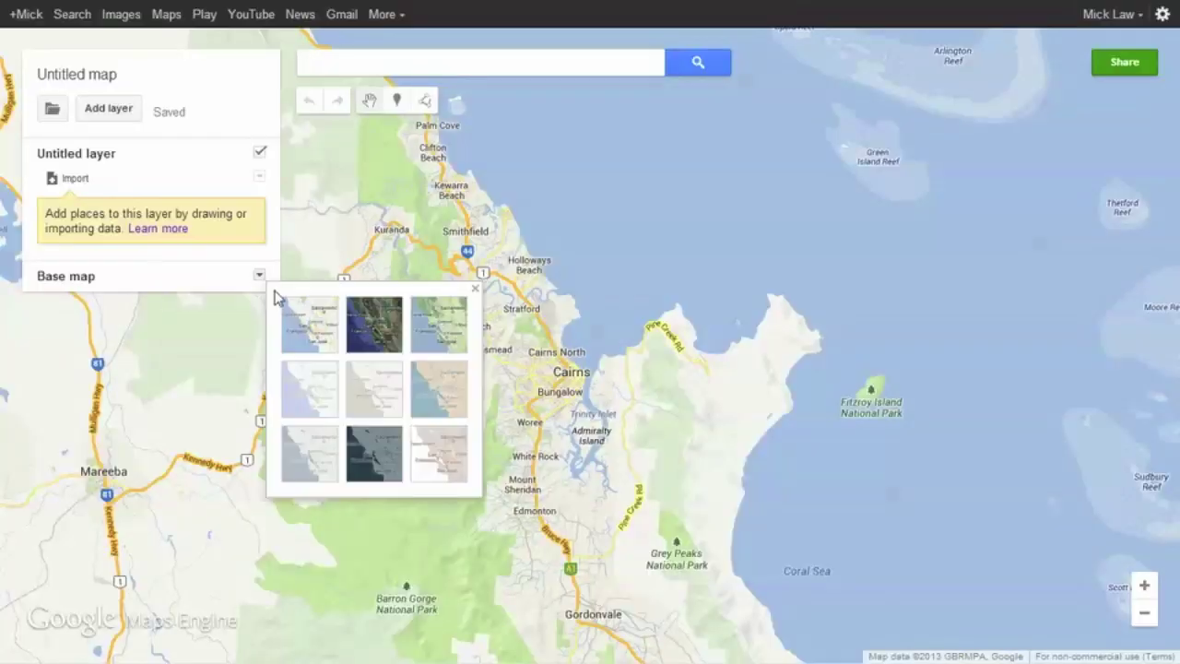
left_click(378, 330)
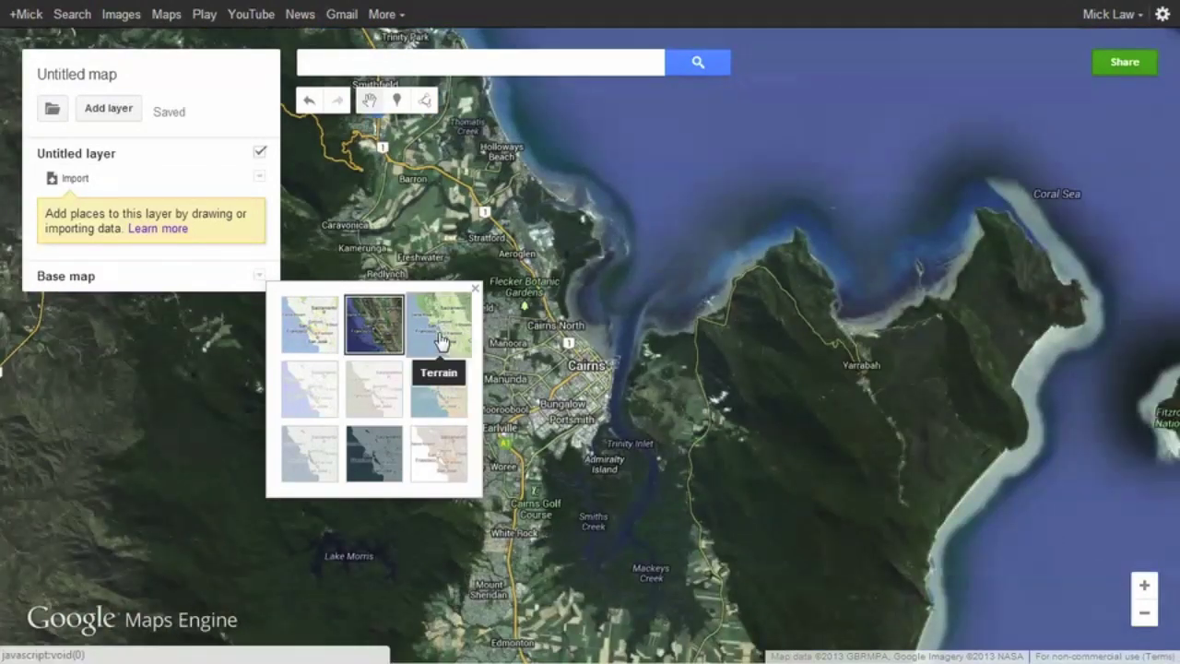
left_click(441, 318)
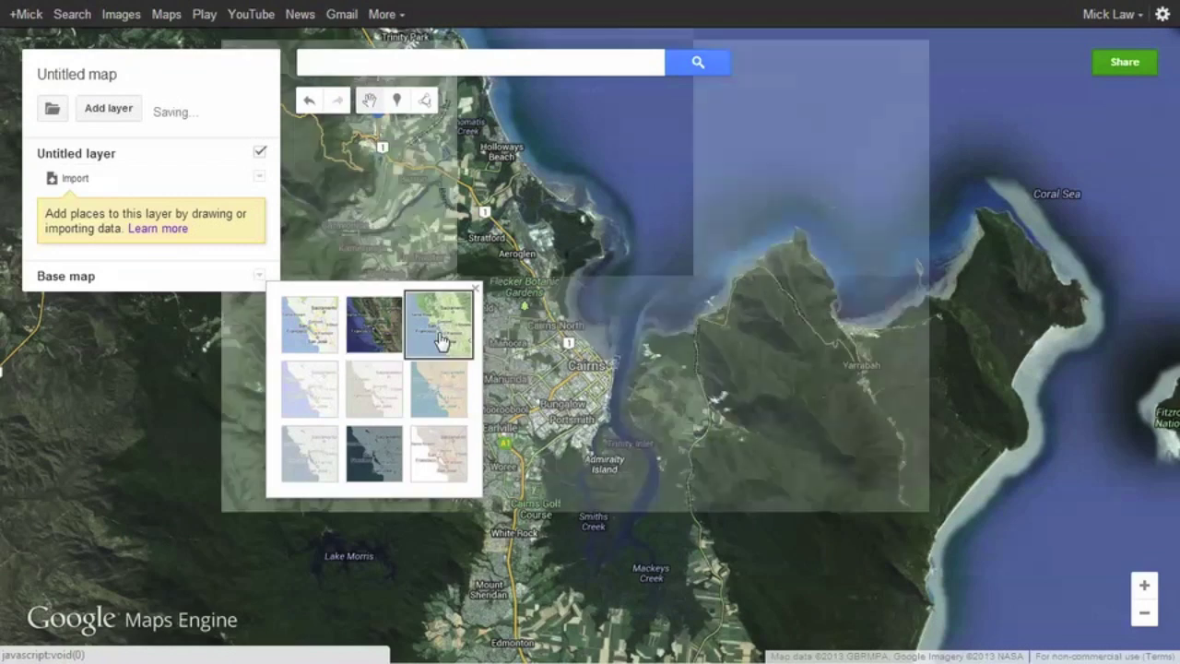
left_click(324, 392)
left_click(387, 394)
left_click(440, 395)
left_click(449, 450)
scroll(549, 387, "up", 1)
left_click(380, 457)
left_click(329, 455)
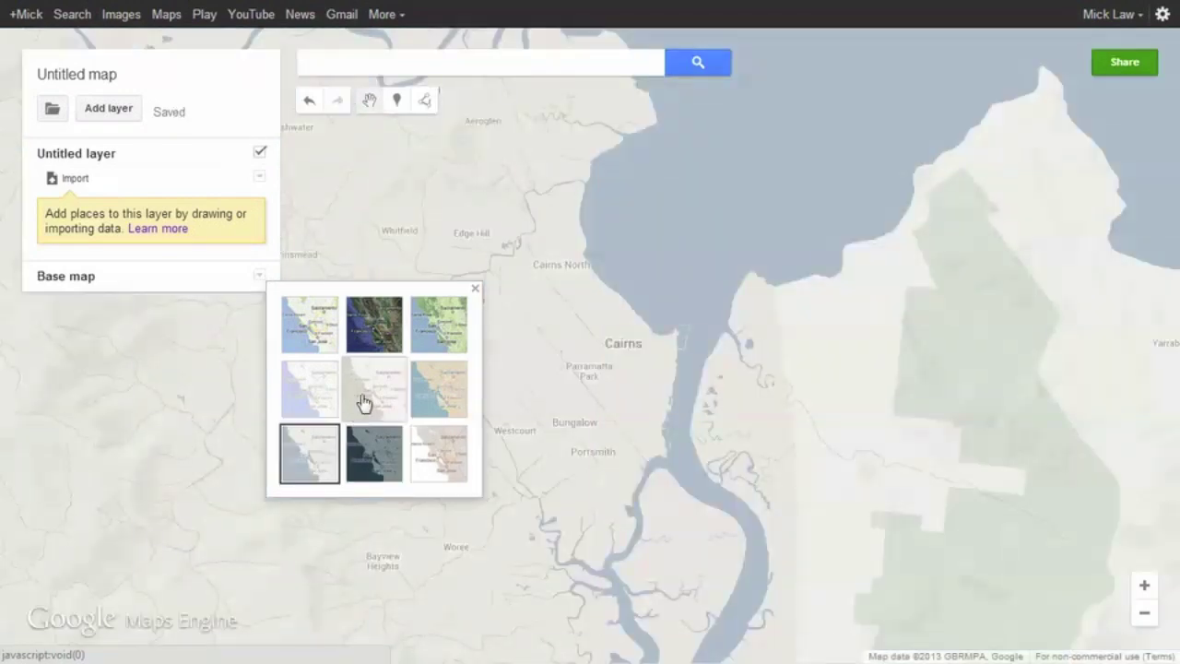
left_click(425, 327)
Step: Start entering the map title 'Kedron Brook water quality'
left_click(475, 284)
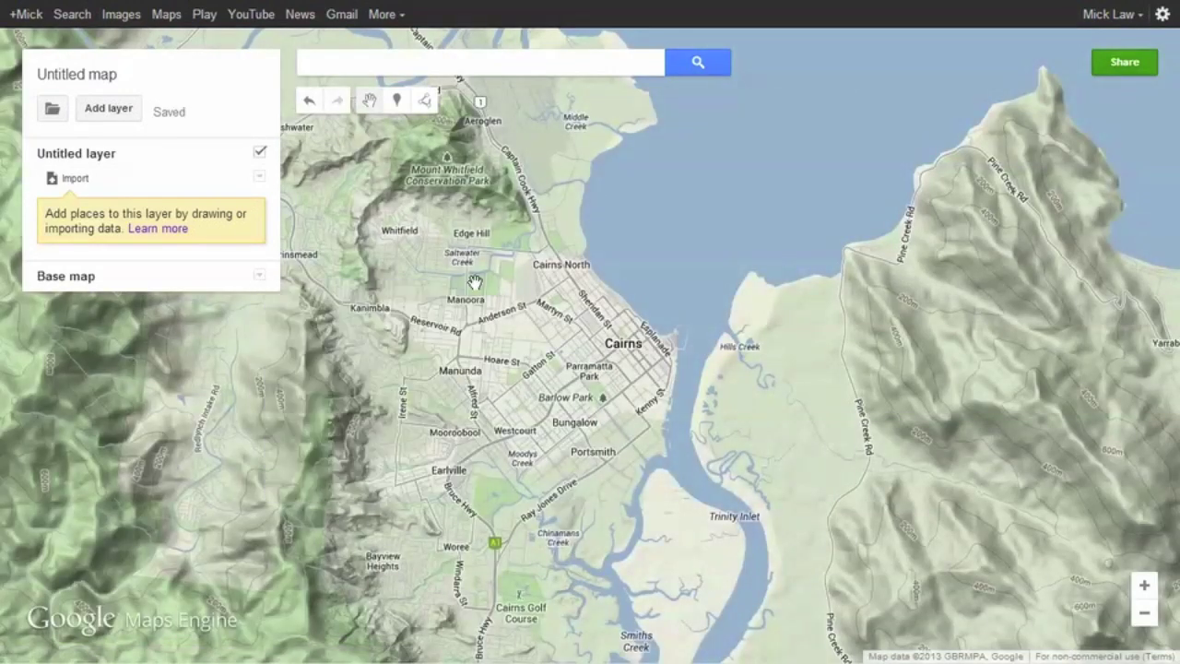
left_click(61, 75)
type("Kedron Brook water quality")
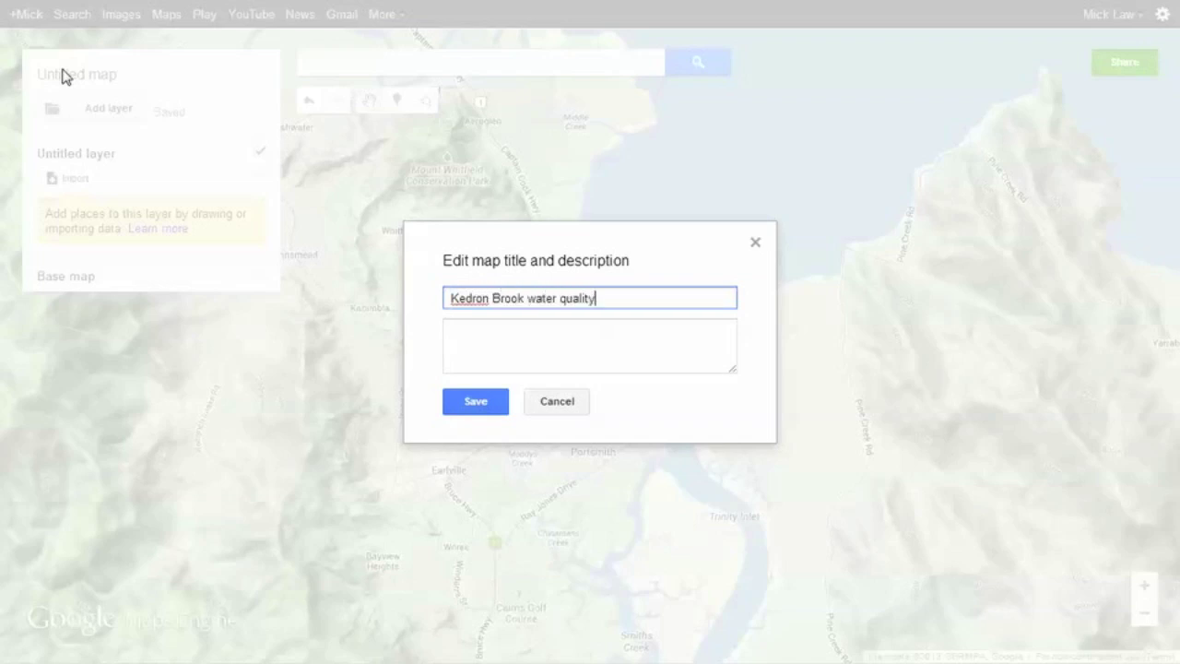
Step: Add the description 'Mapping our water quality data from the field trip.' and save the title
left_click(472, 336)
type("Mapping our w")
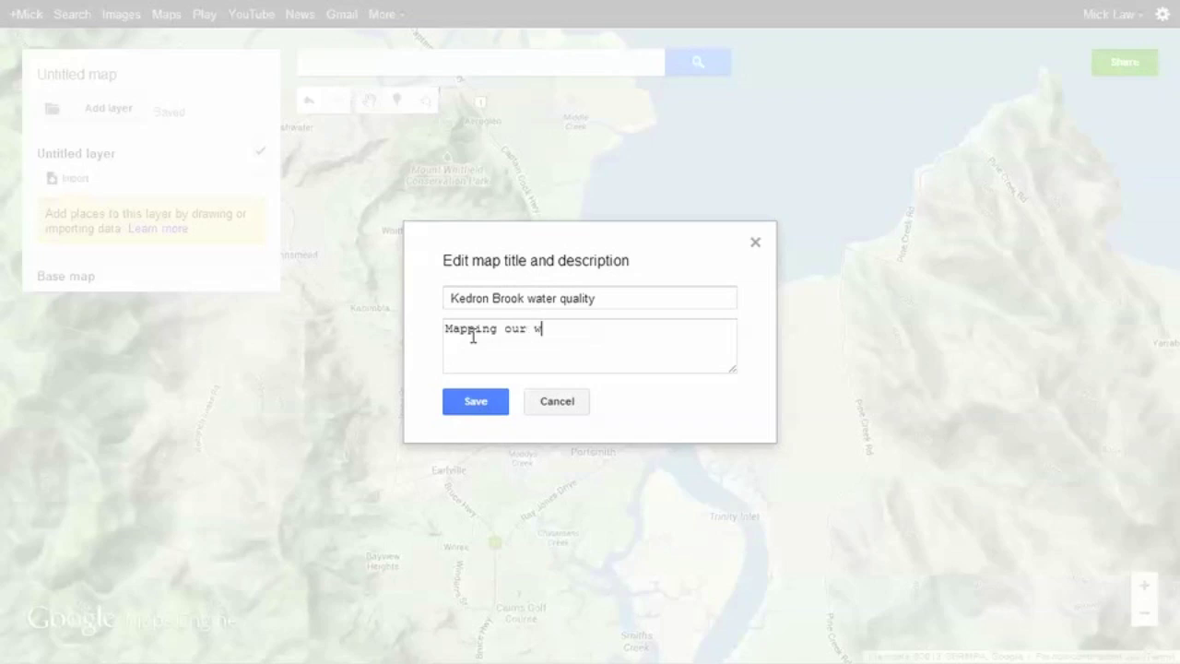
type("ater quality data from the field trip.")
left_click(472, 406)
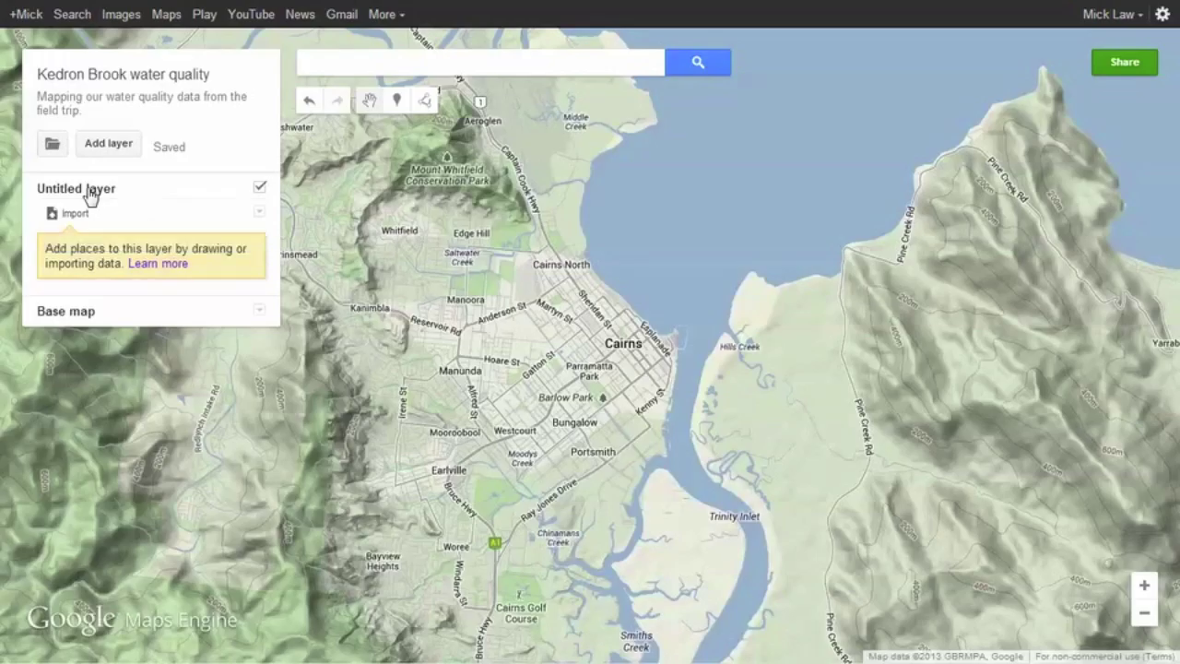
Step: Rename the untitled layer to 'data'
left_click(90, 194)
type("data")
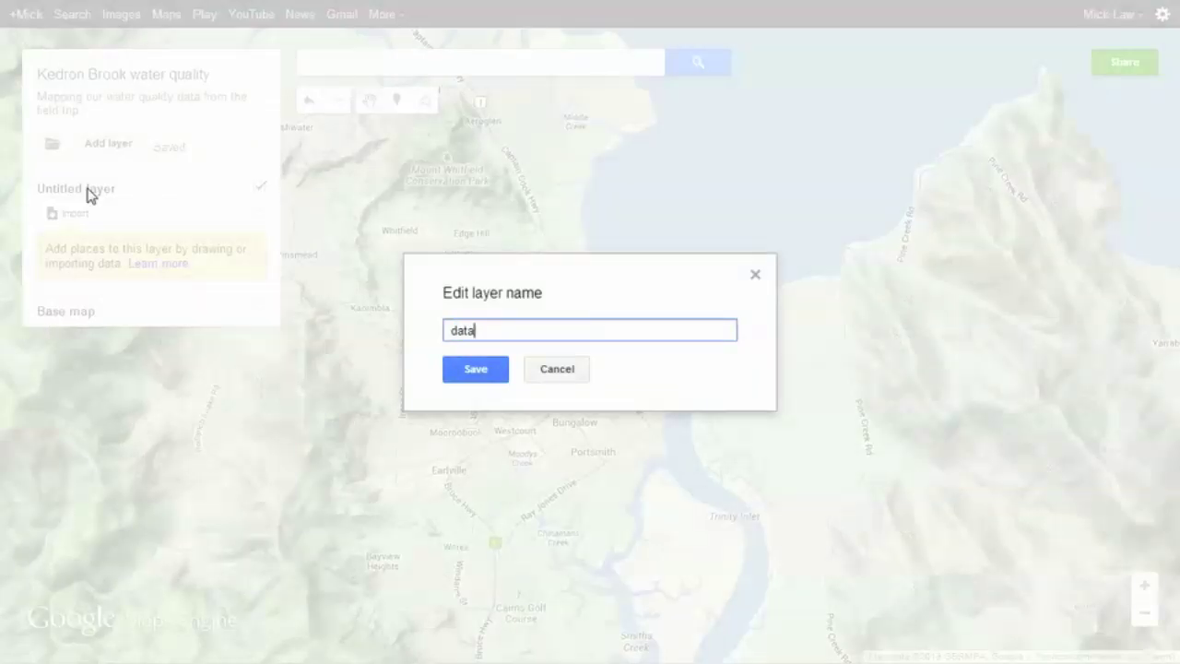
left_click(452, 370)
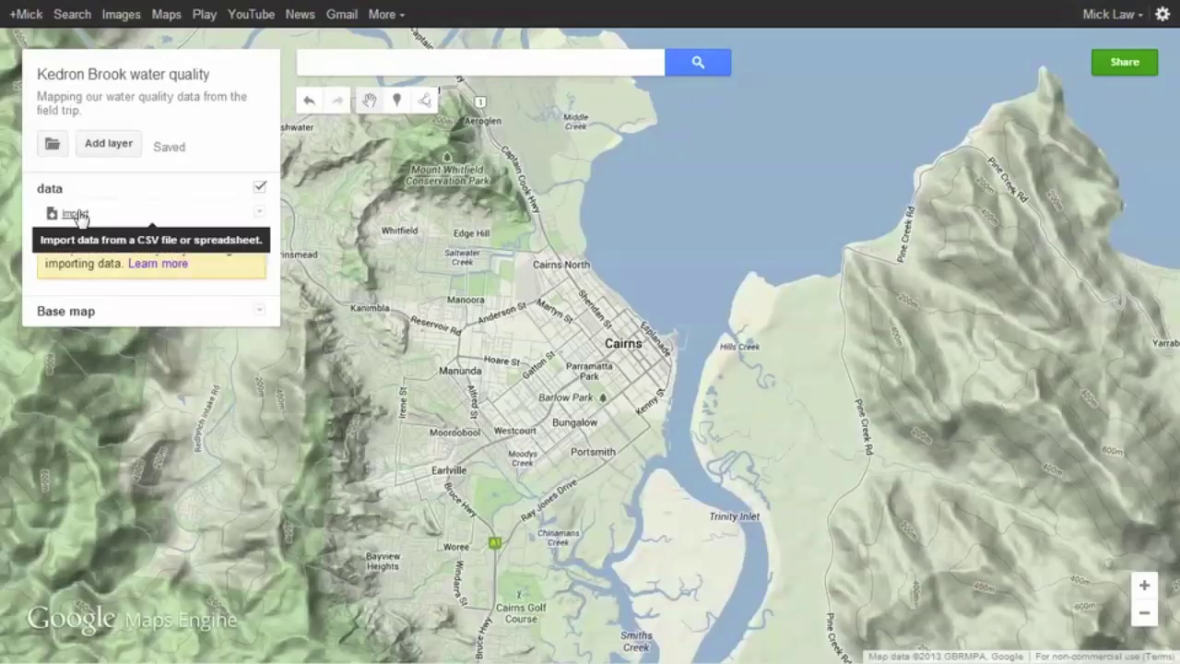
Step: Import the 'WQ field data' file from Drive's Workshops field trip folder
left_click(77, 215)
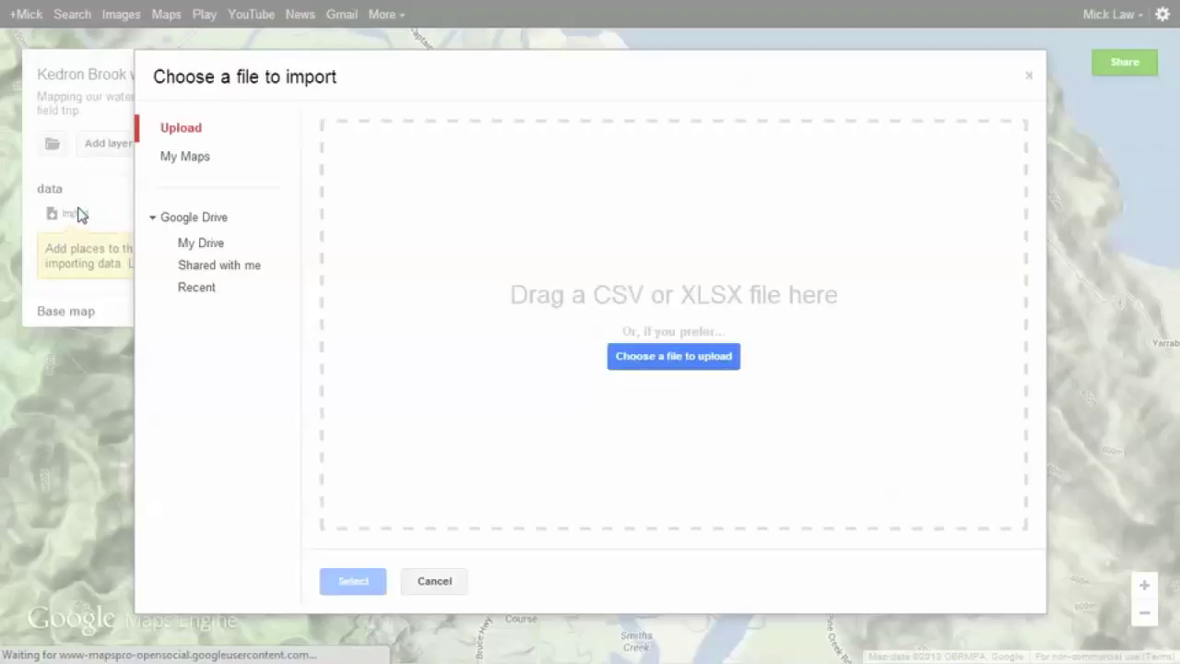
left_click(221, 244)
double_click(415, 254)
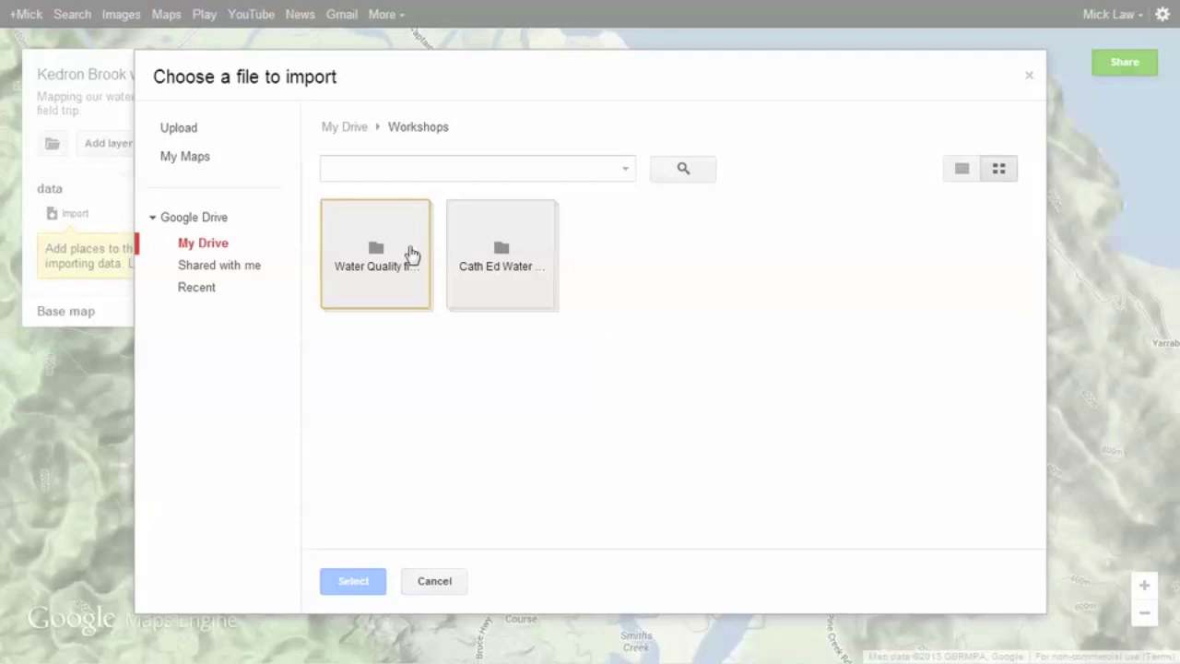
double_click(408, 255)
double_click(391, 282)
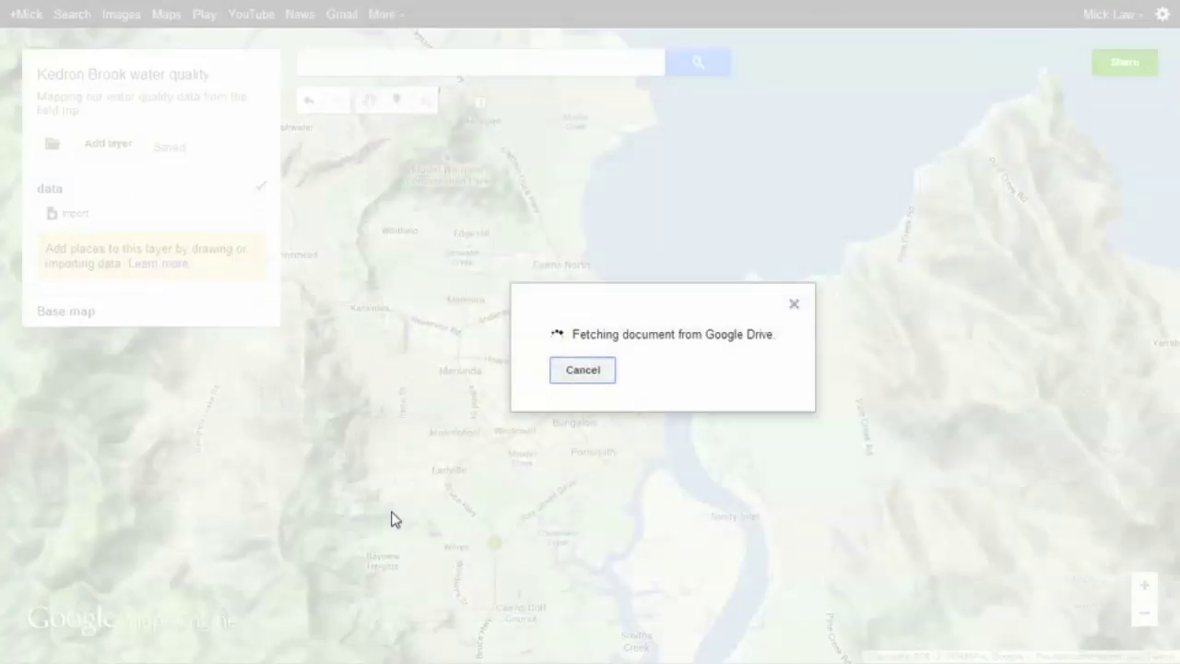
Step: Position markers by the Lat and Long columns and title them by Name
left_click(503, 353)
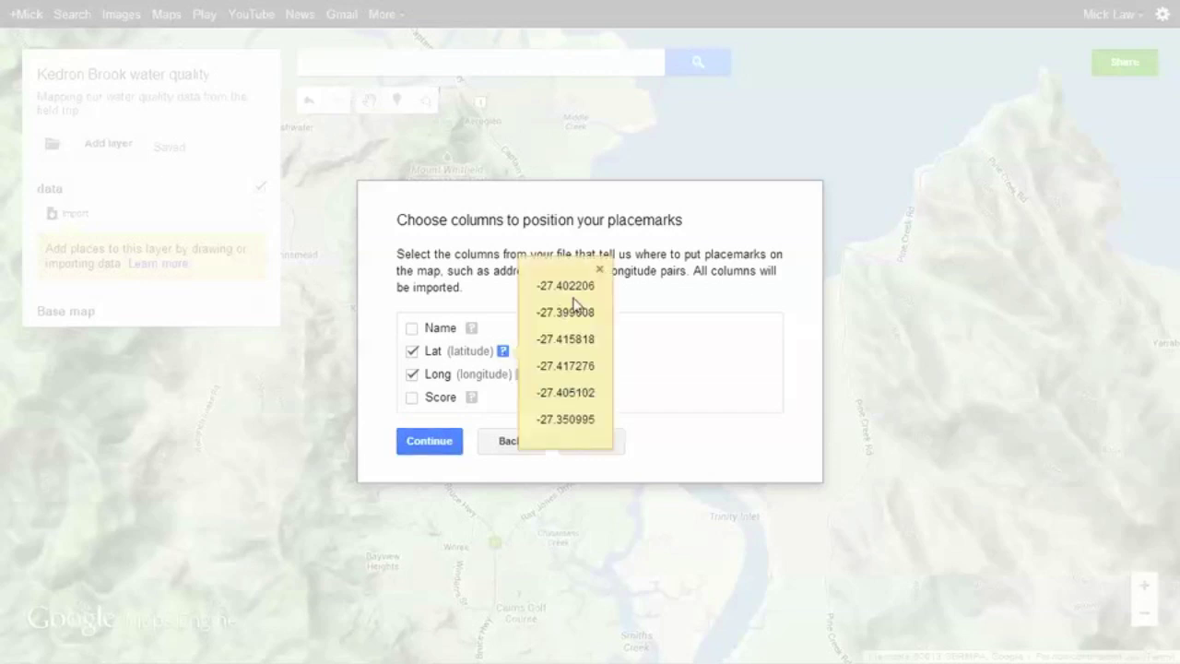
left_click(601, 271)
left_click(521, 374)
left_click(624, 290)
left_click(429, 441)
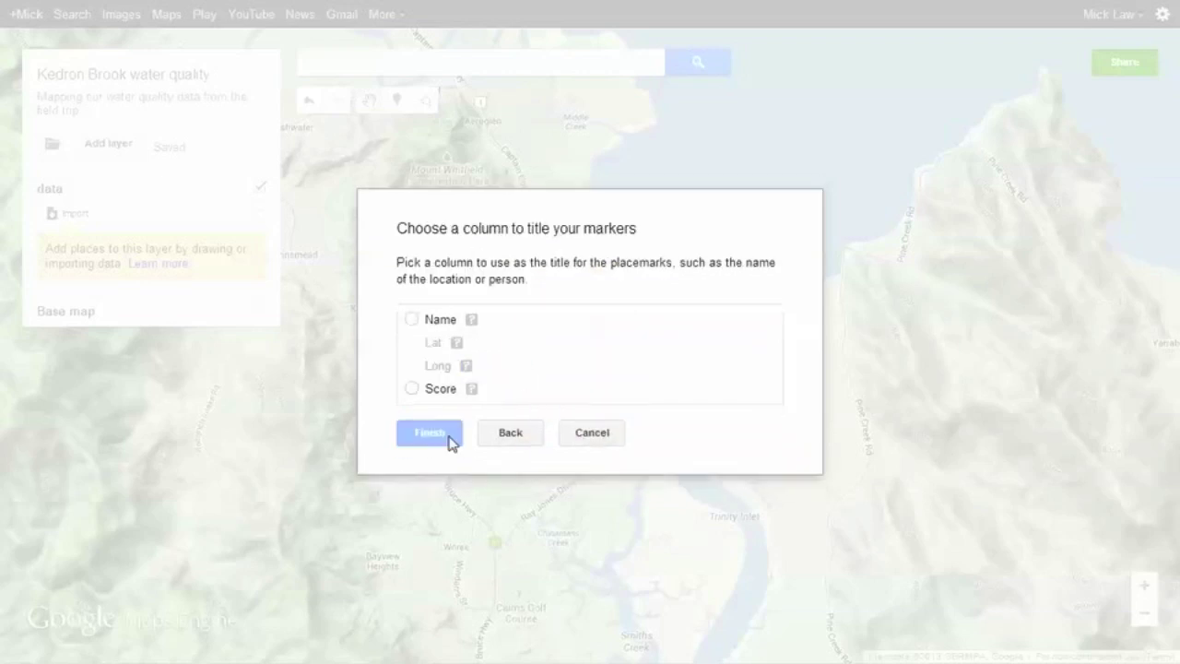
left_click(412, 319)
left_click(430, 433)
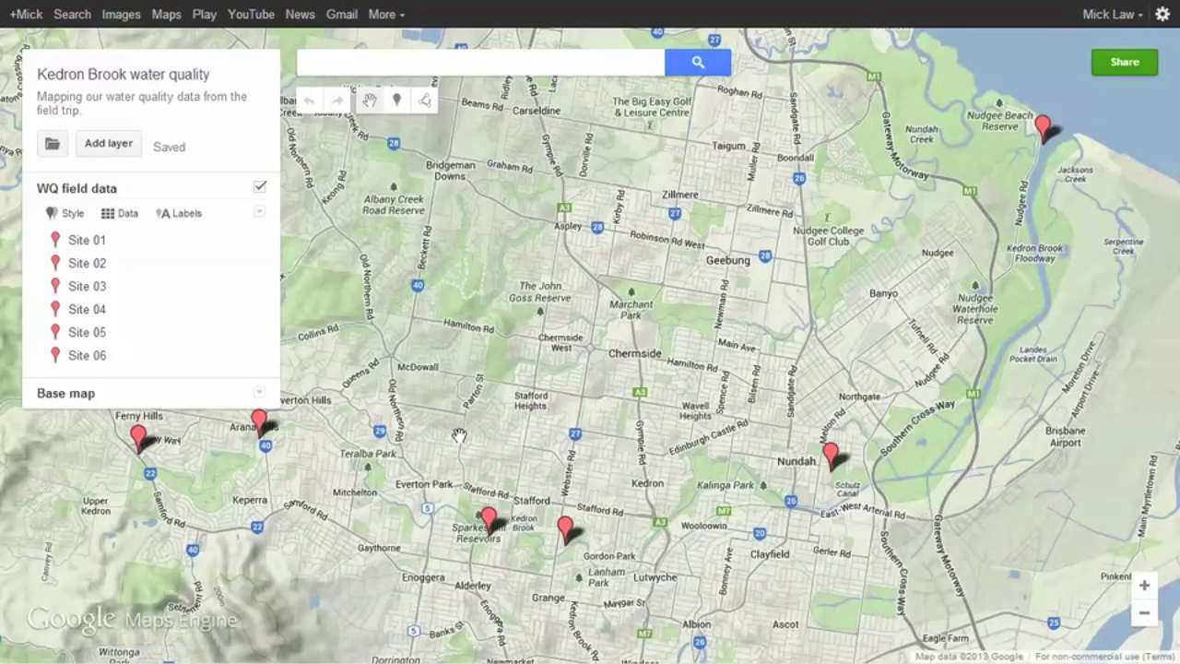
scroll(458, 430, "down", 1)
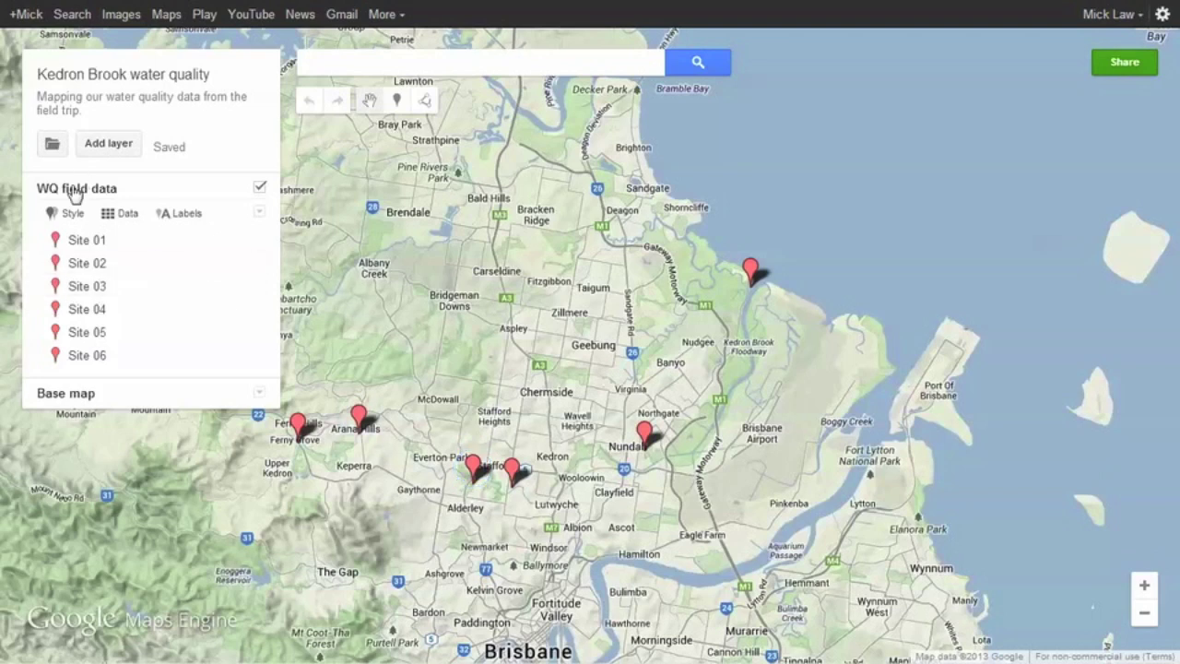
Step: Style the markers by Score in 3 ranges using the rainbow colour ramp
left_click(72, 216)
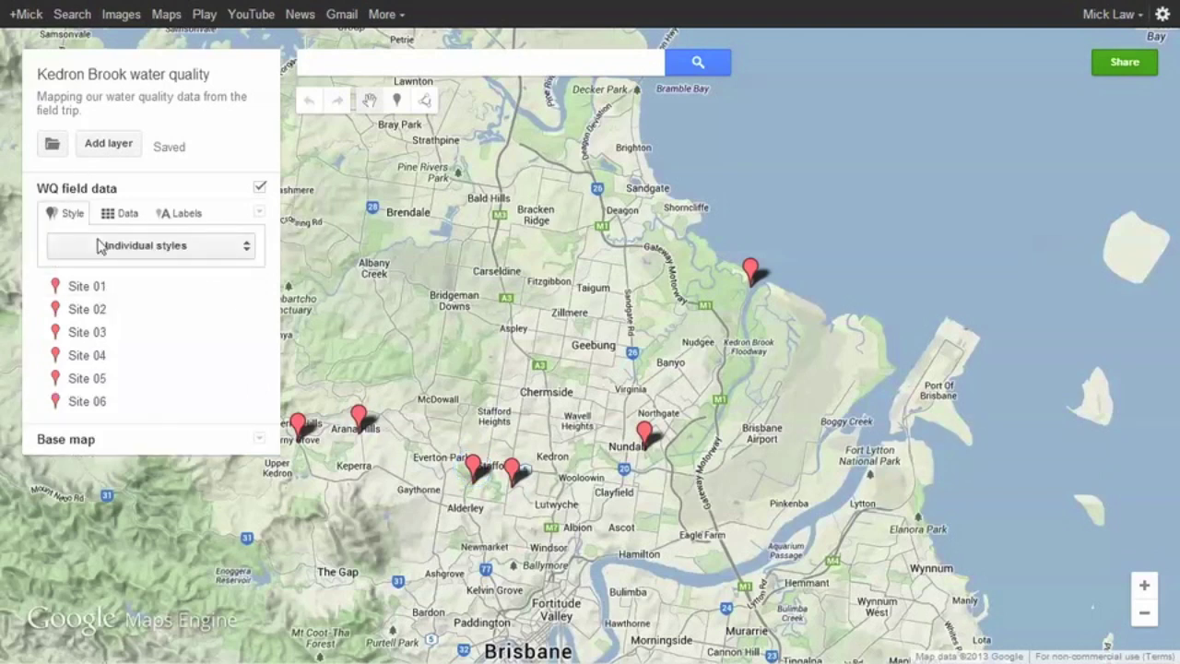
left_click(230, 252)
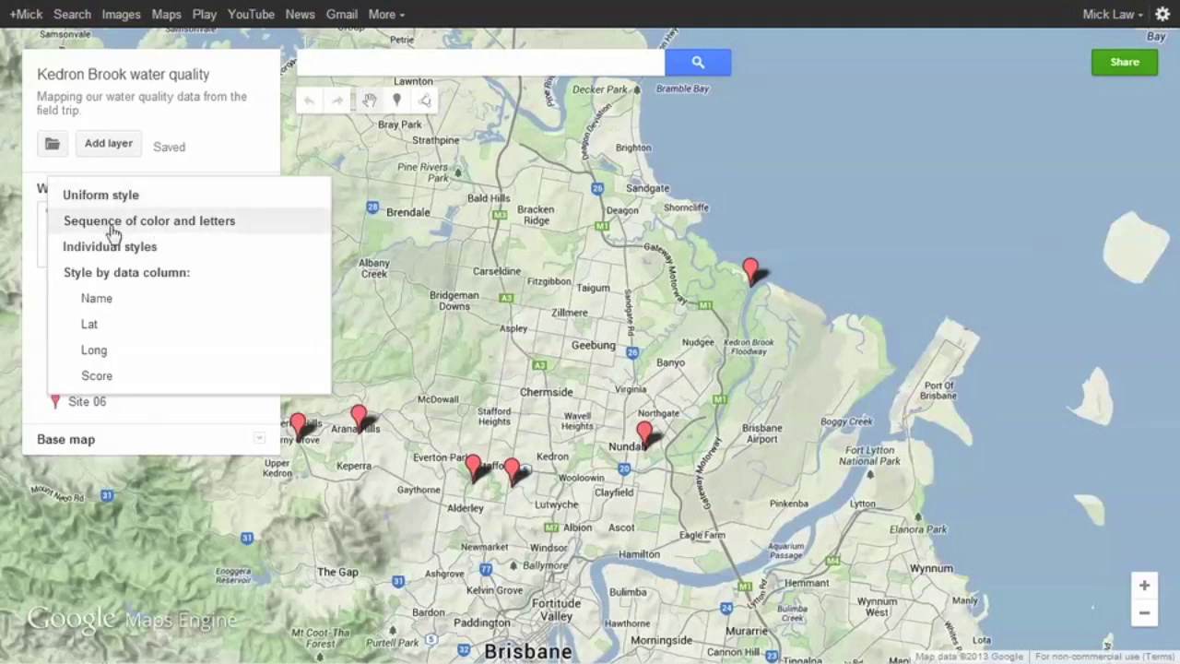
left_click(97, 376)
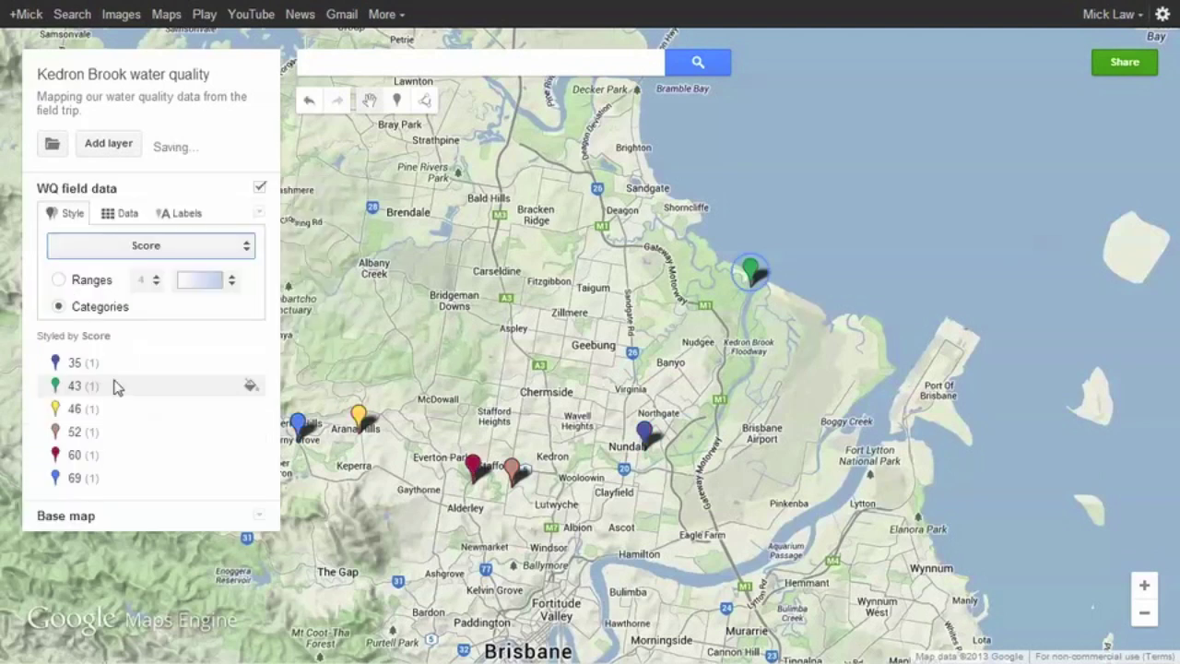
left_click(59, 281)
left_click(147, 281)
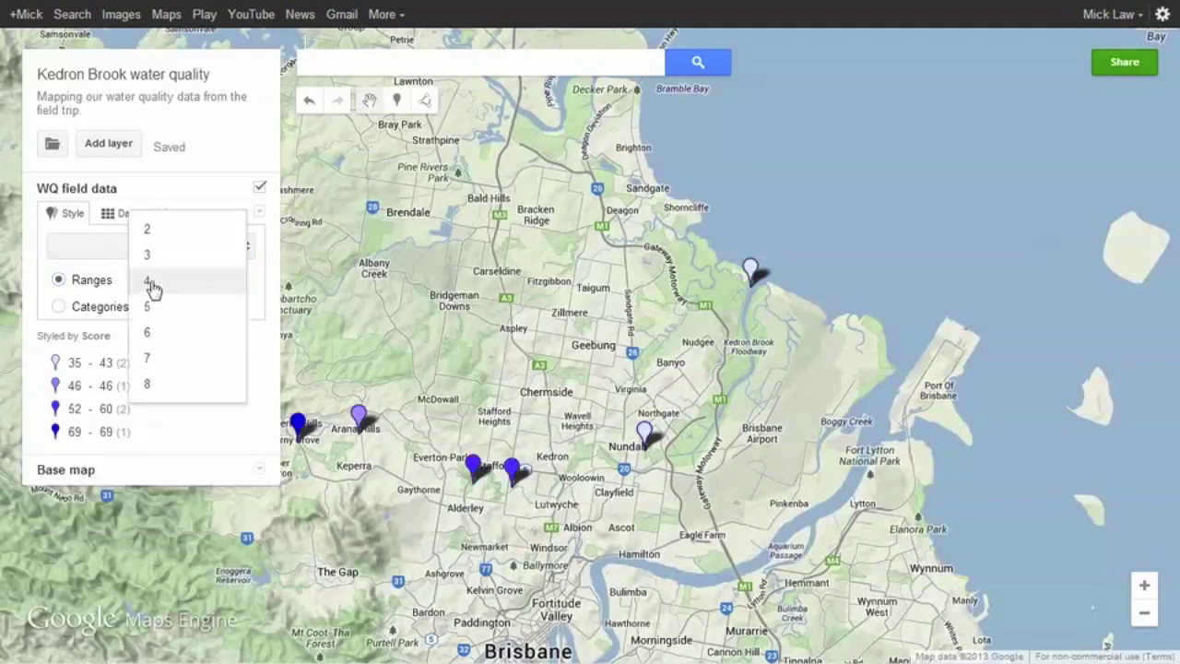
left_click(150, 257)
left_click(235, 288)
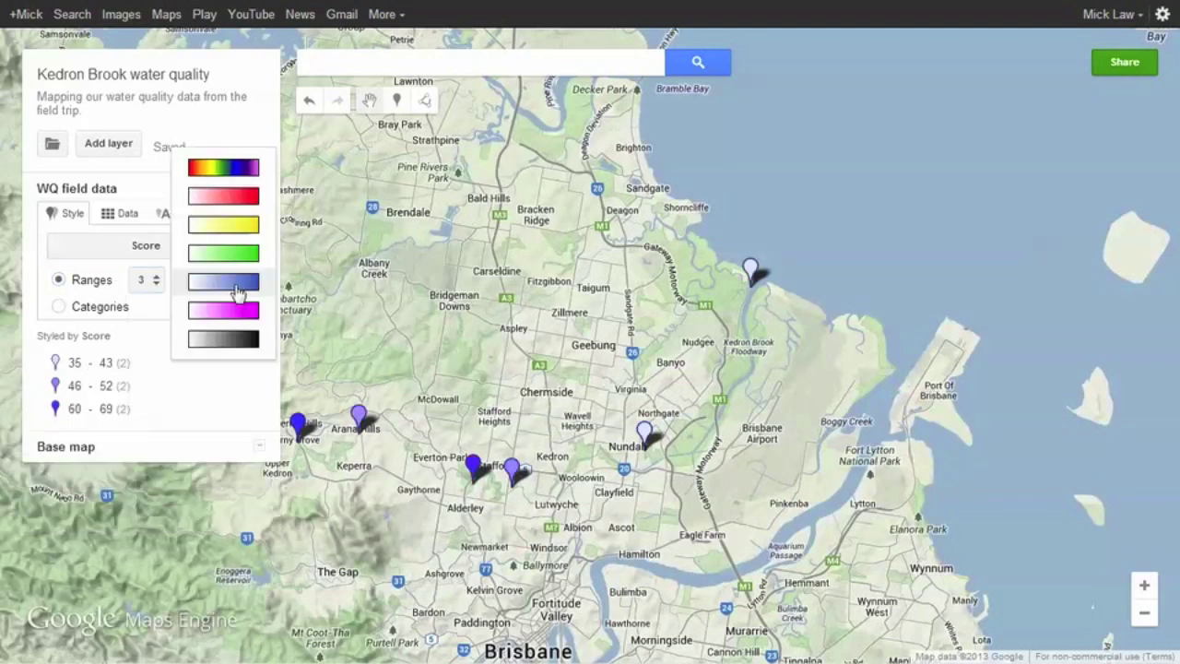
left_click(236, 172)
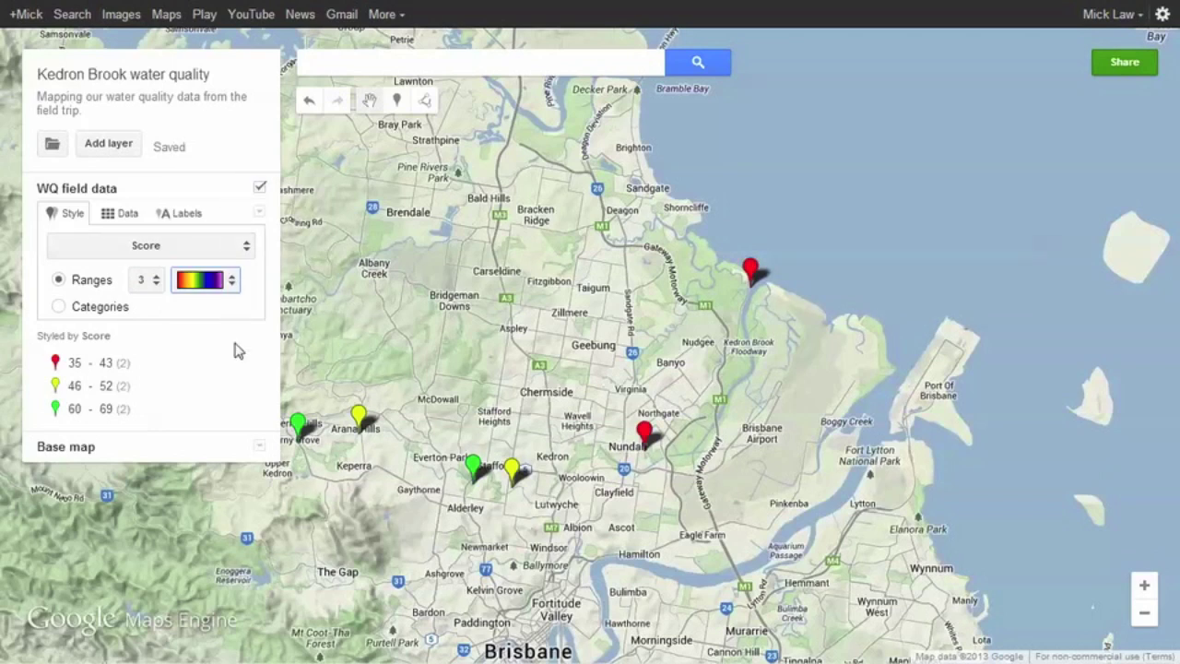
Step: Check the 35–43 and 46–52 range styles, then open and close the data table
left_click(252, 364)
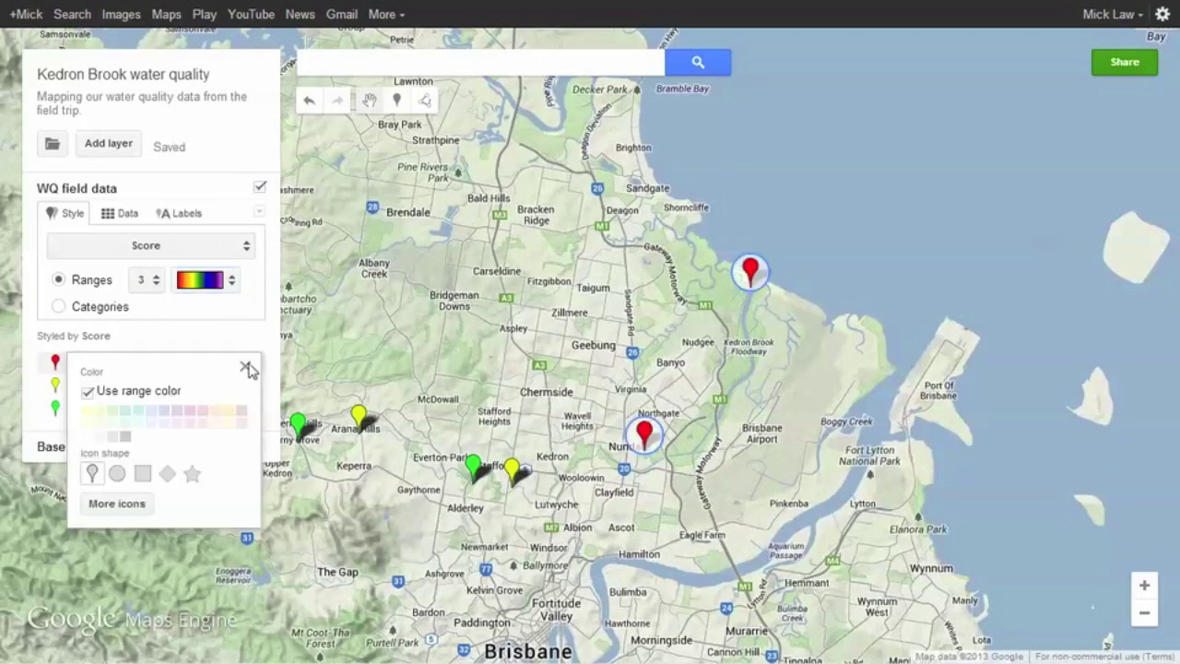
left_click(247, 369)
left_click(248, 391)
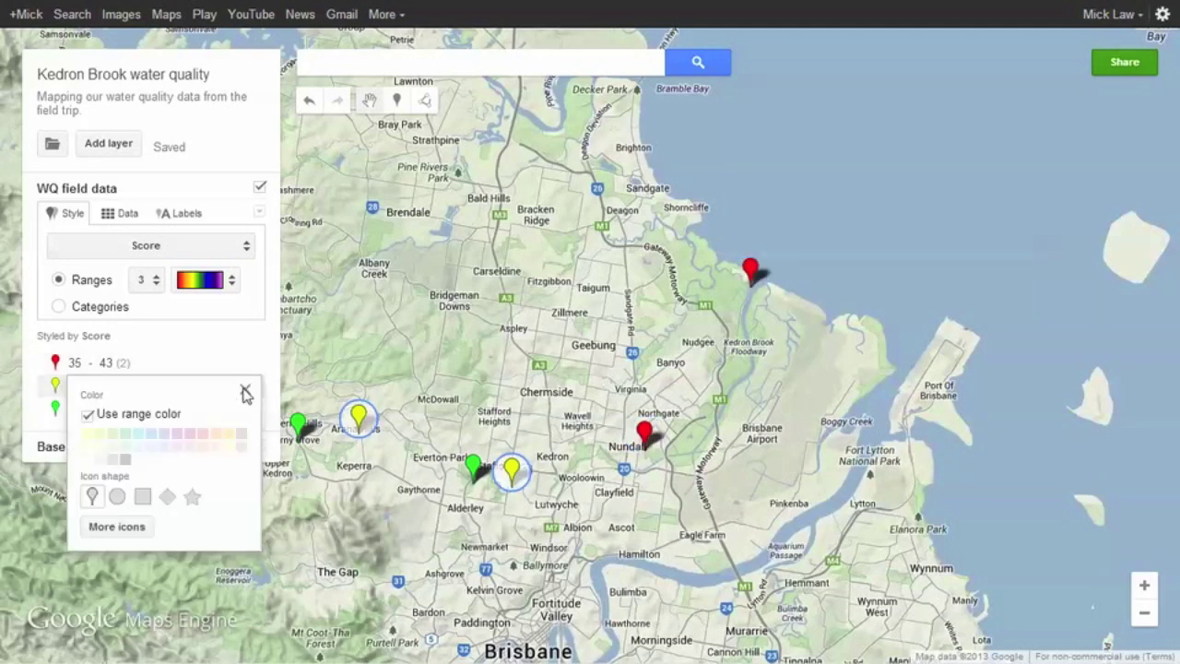
left_click(245, 392)
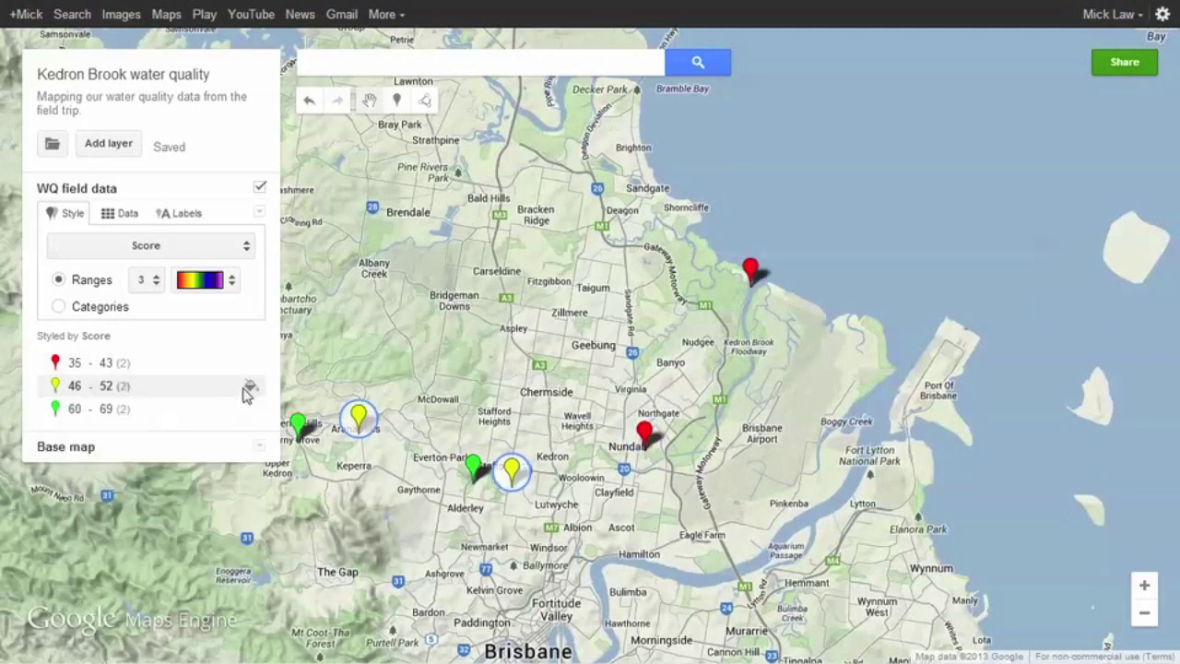
left_click(115, 215)
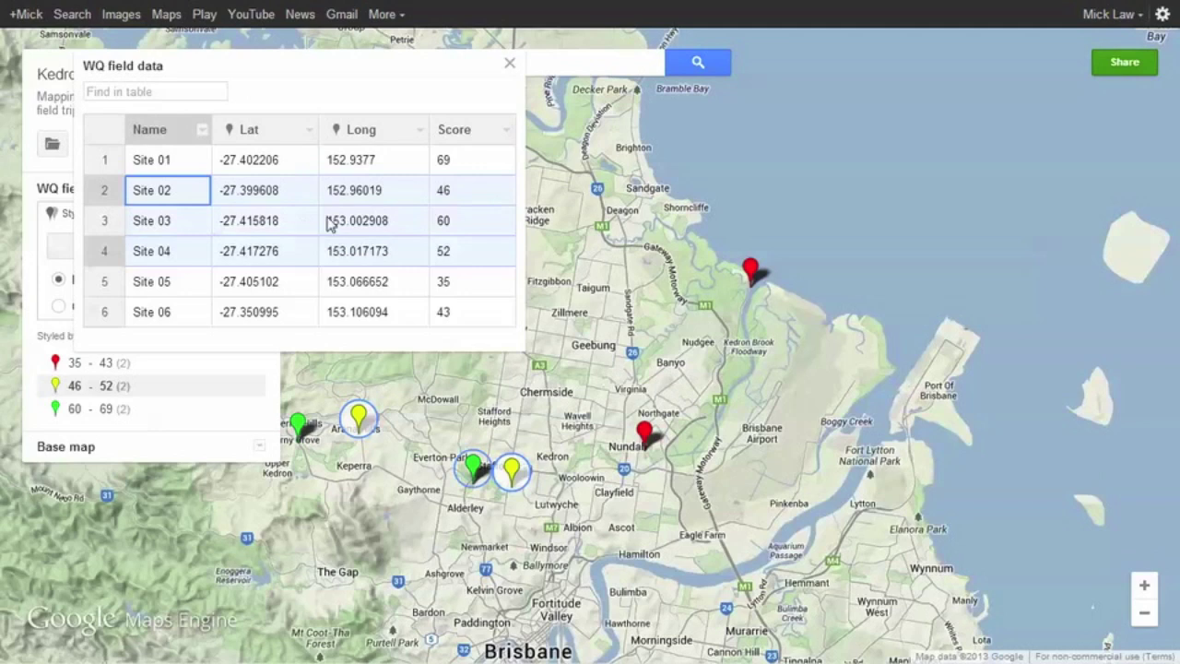
left_click(511, 65)
Step: Label every marker with its site Name
left_click(196, 217)
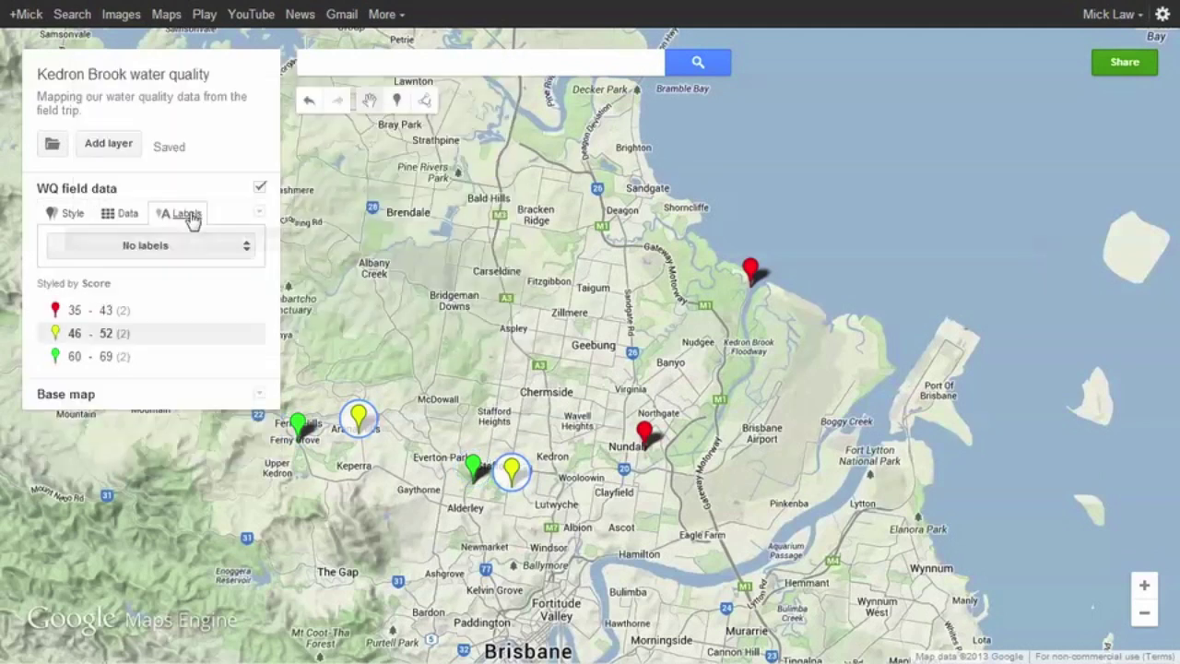
left_click(229, 244)
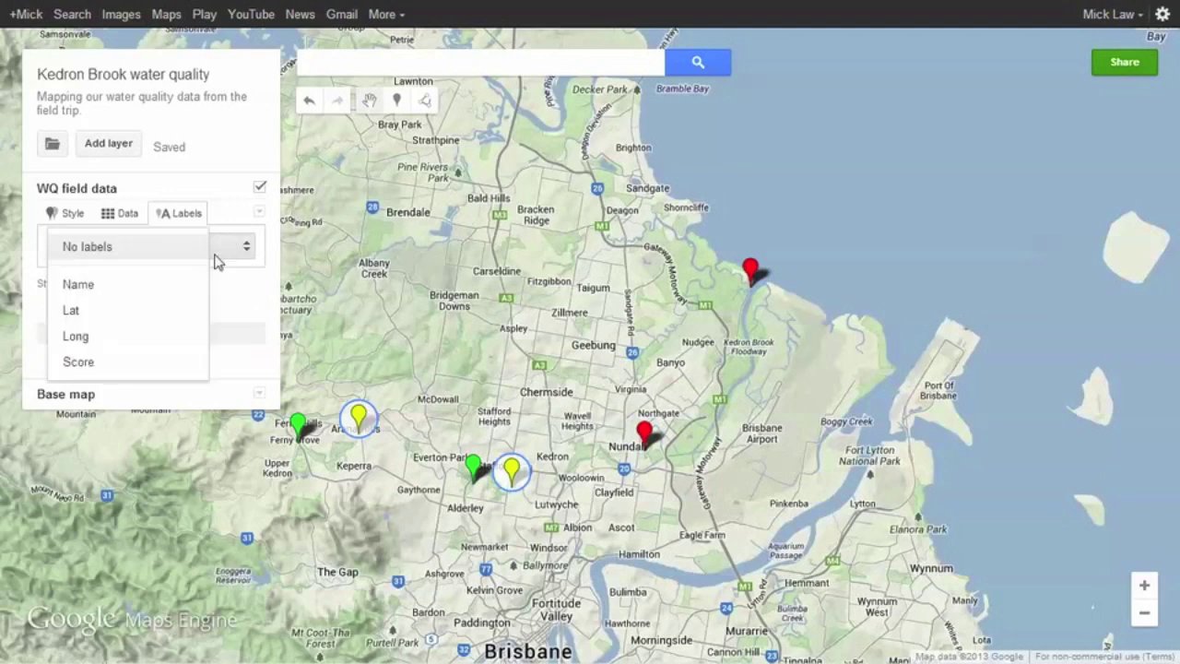
left_click(81, 284)
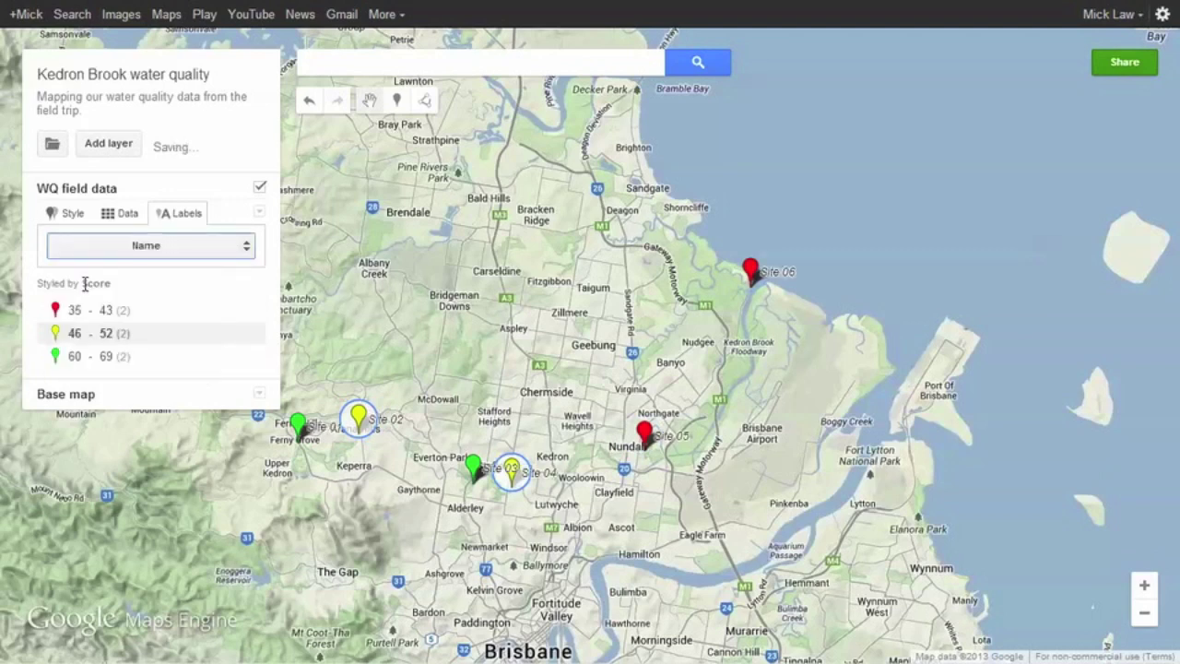
Step: Insert an Image column after Score and paste the photo link into Site 04's cell
left_click(129, 216)
left_click(506, 135)
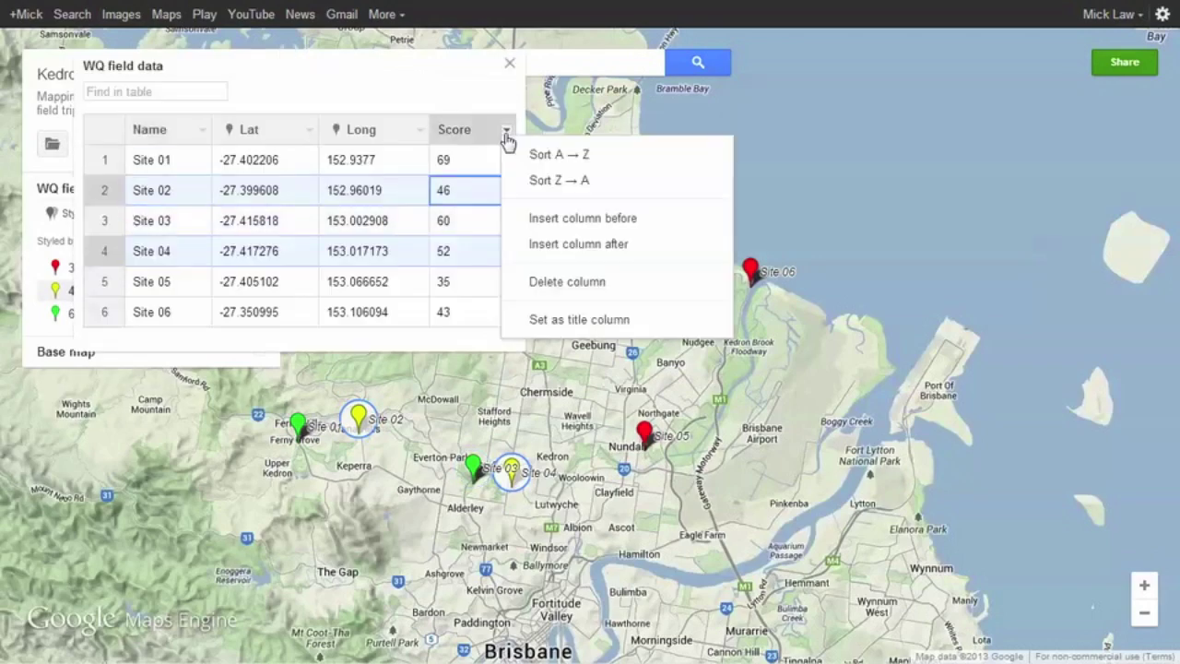
left_click(542, 217)
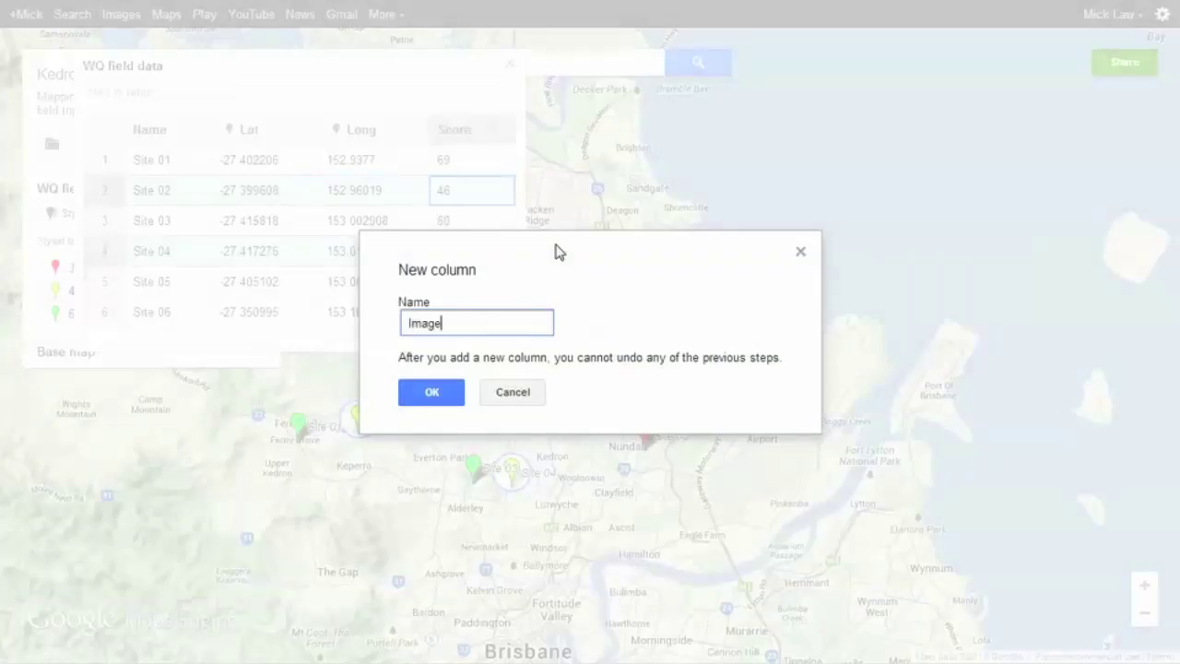
left_click(437, 393)
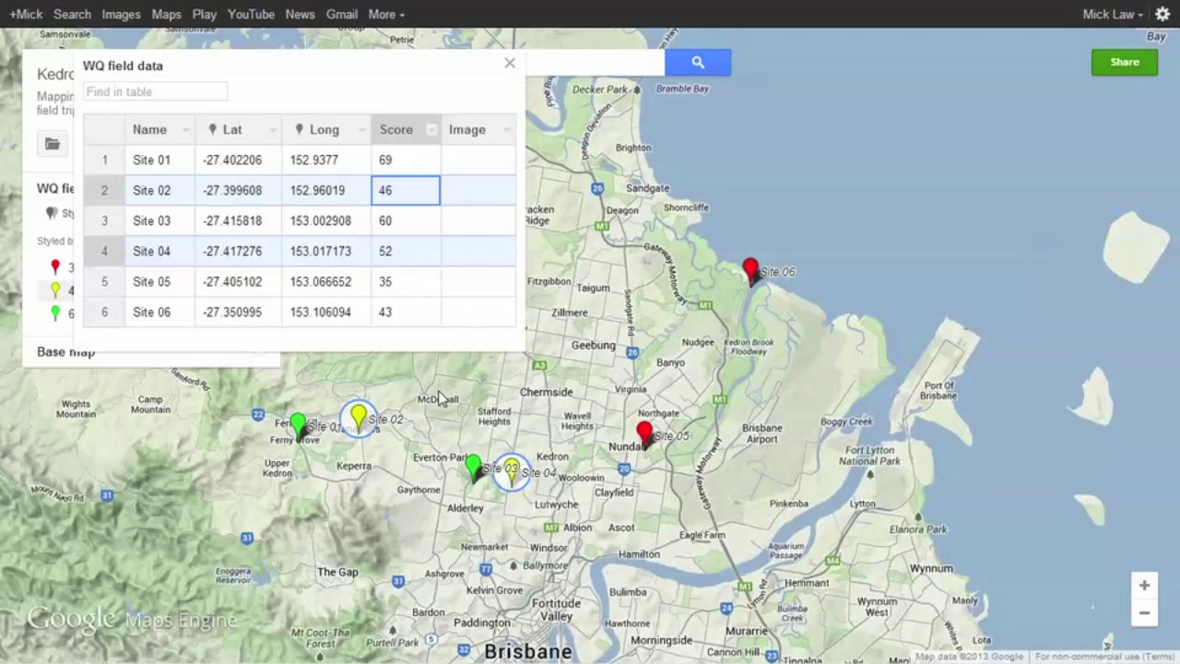
left_click(478, 256)
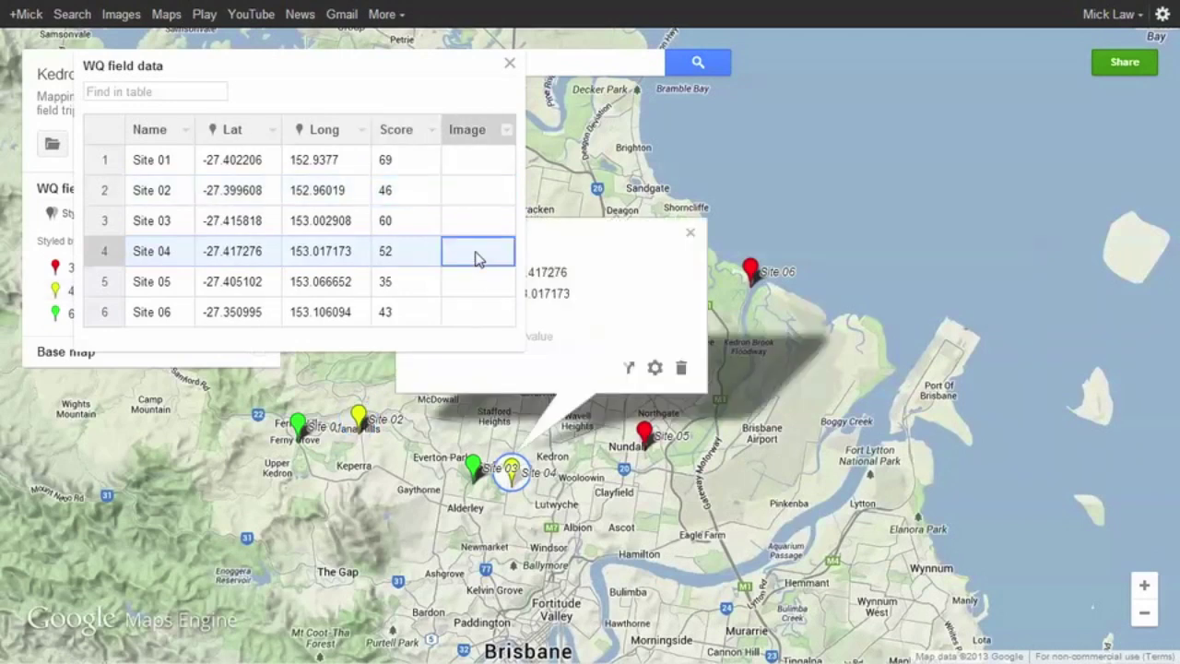
double_click(479, 258)
type("http://www.panoramio.com/photo/91924359")
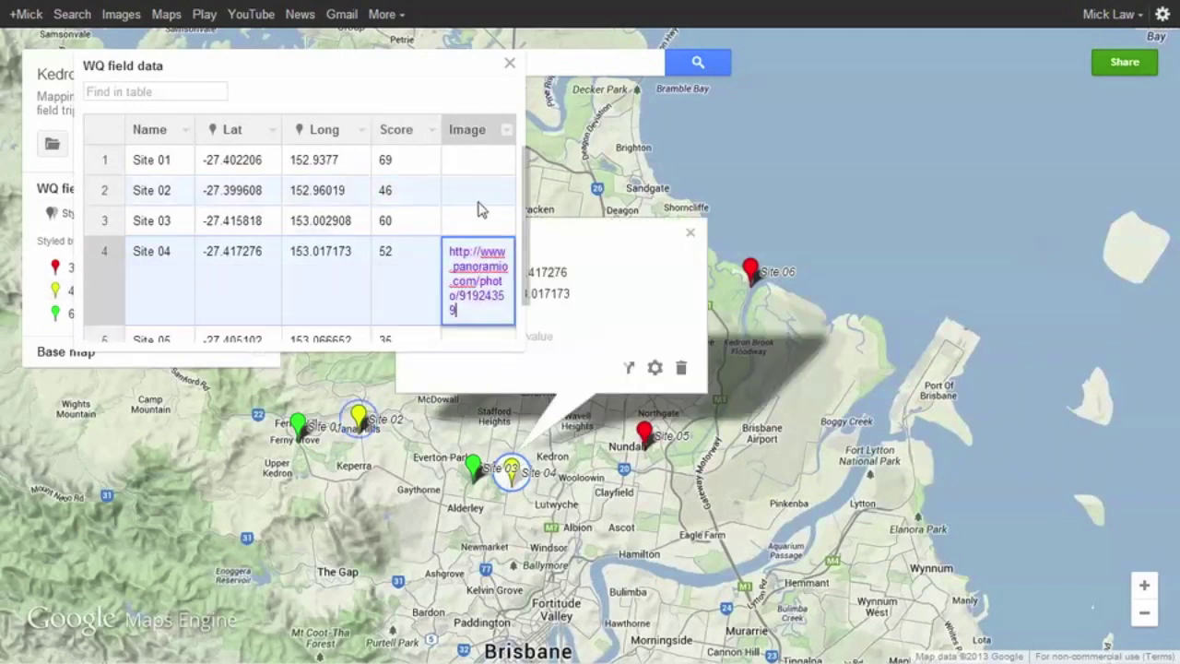
left_click(510, 66)
Step: Test the Site 04 marker's photo link and recentre the map on the sites
left_click(689, 232)
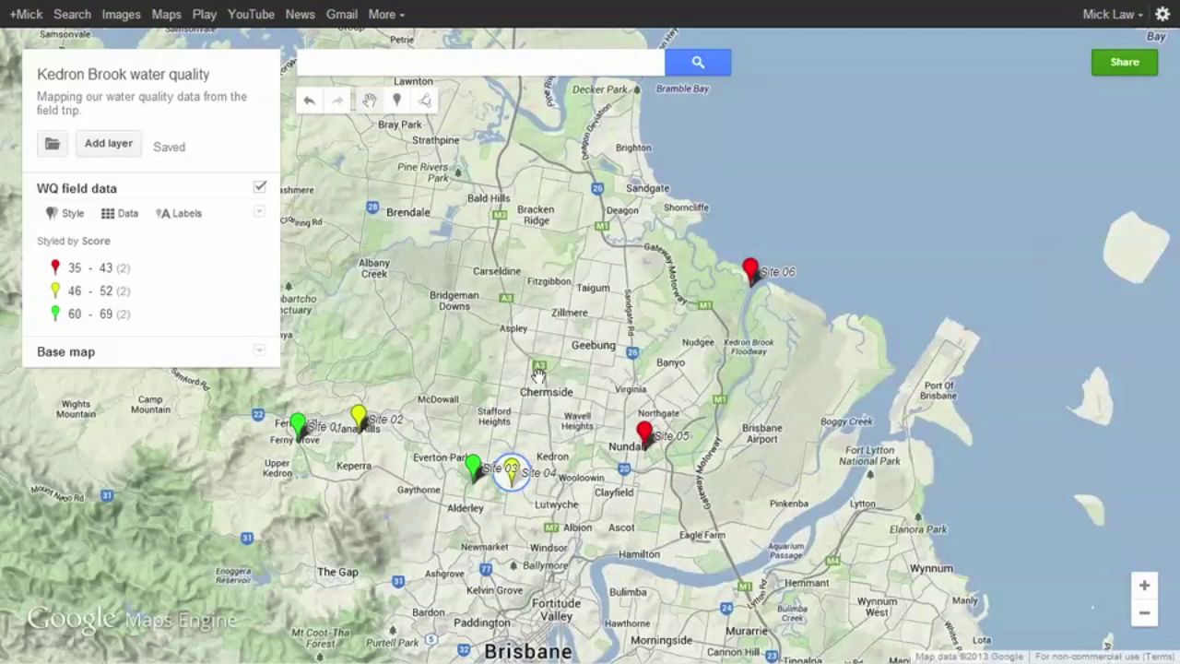
left_click(514, 472)
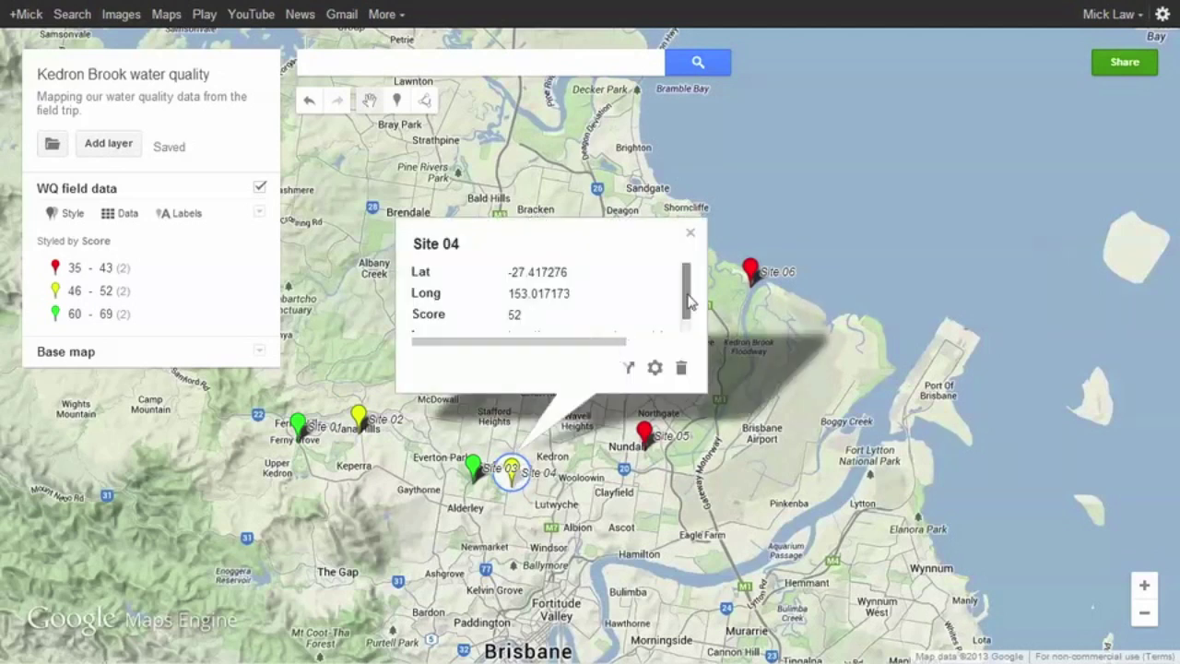
scroll(690, 280, "down", 1)
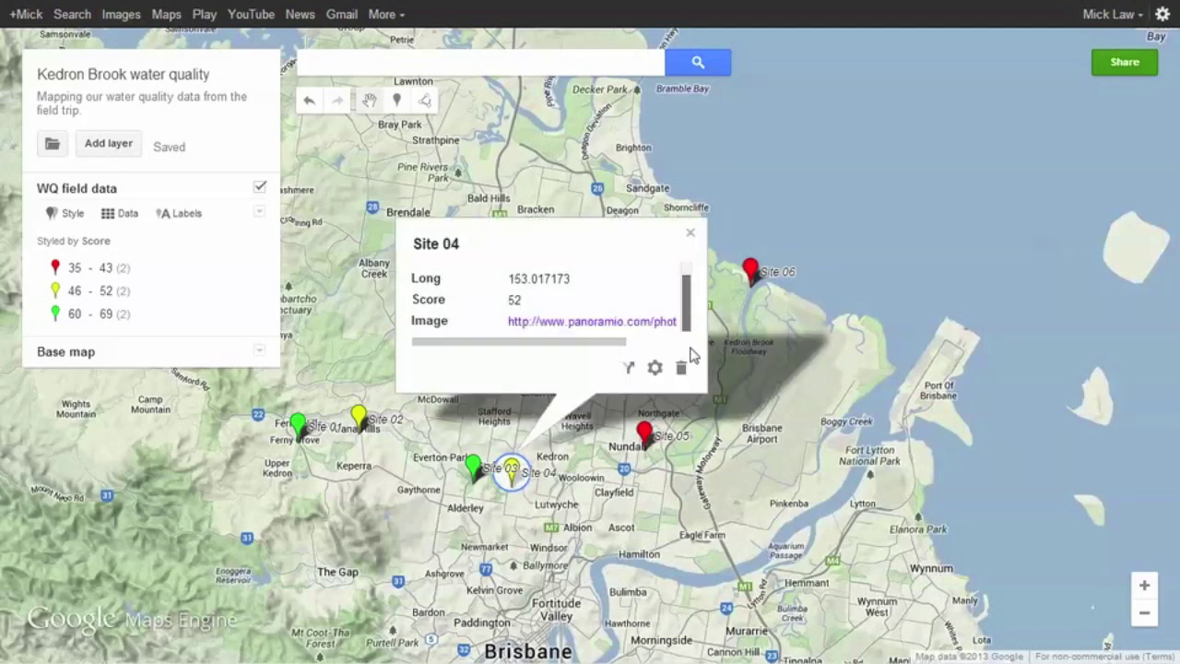
left_click(632, 323)
left_click(634, 348)
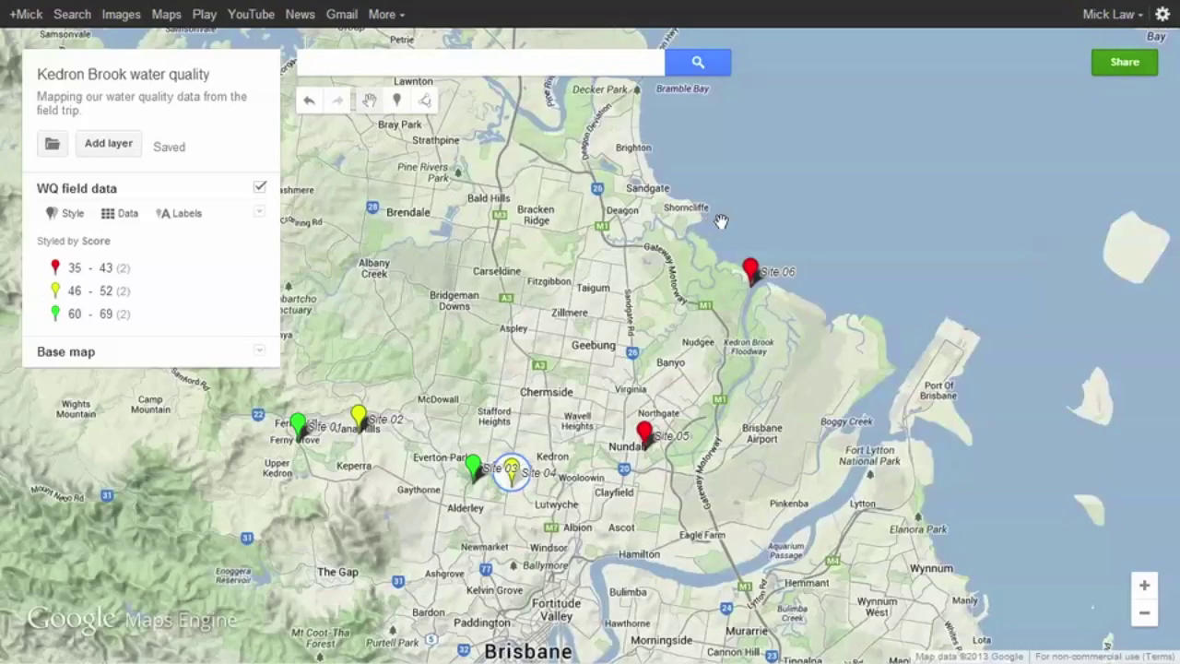
left_click_drag(596, 307, 684, 315)
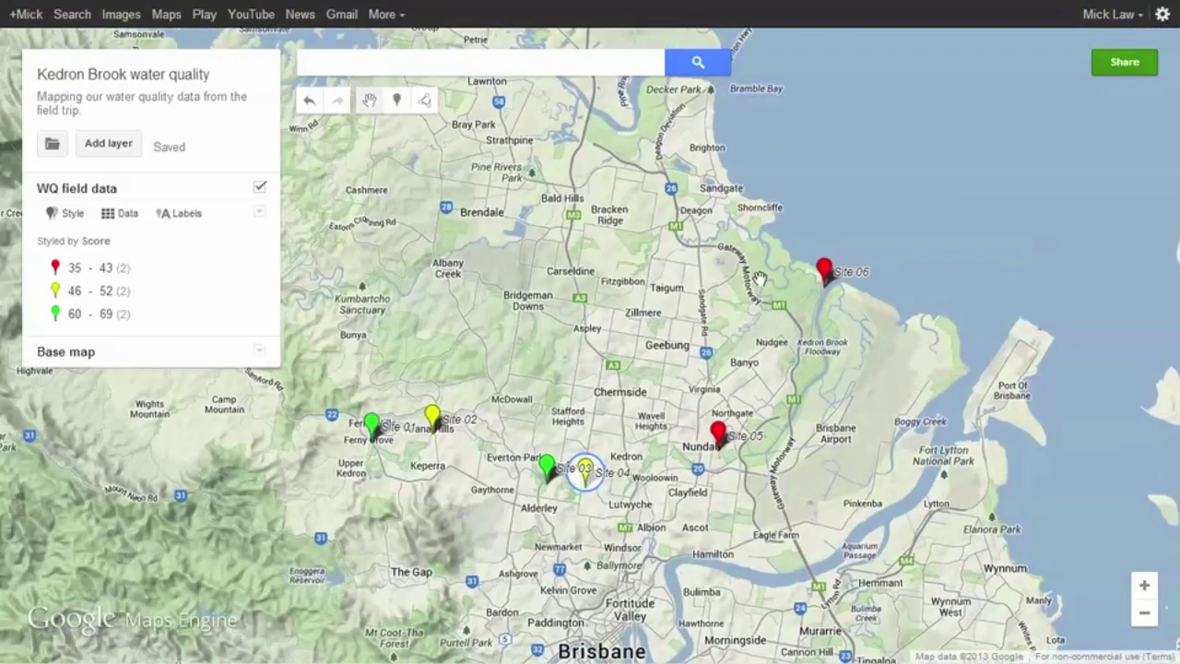
Step: Look over the map's sharing settings without adding anyone
left_click(1125, 70)
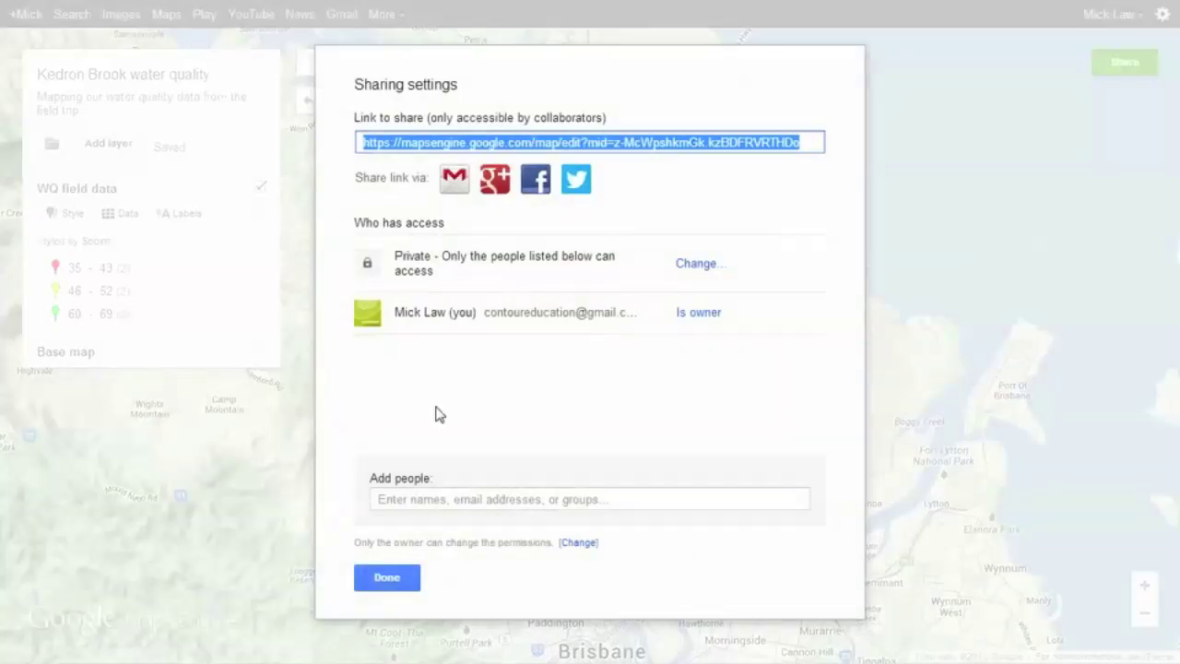
left_click(412, 501)
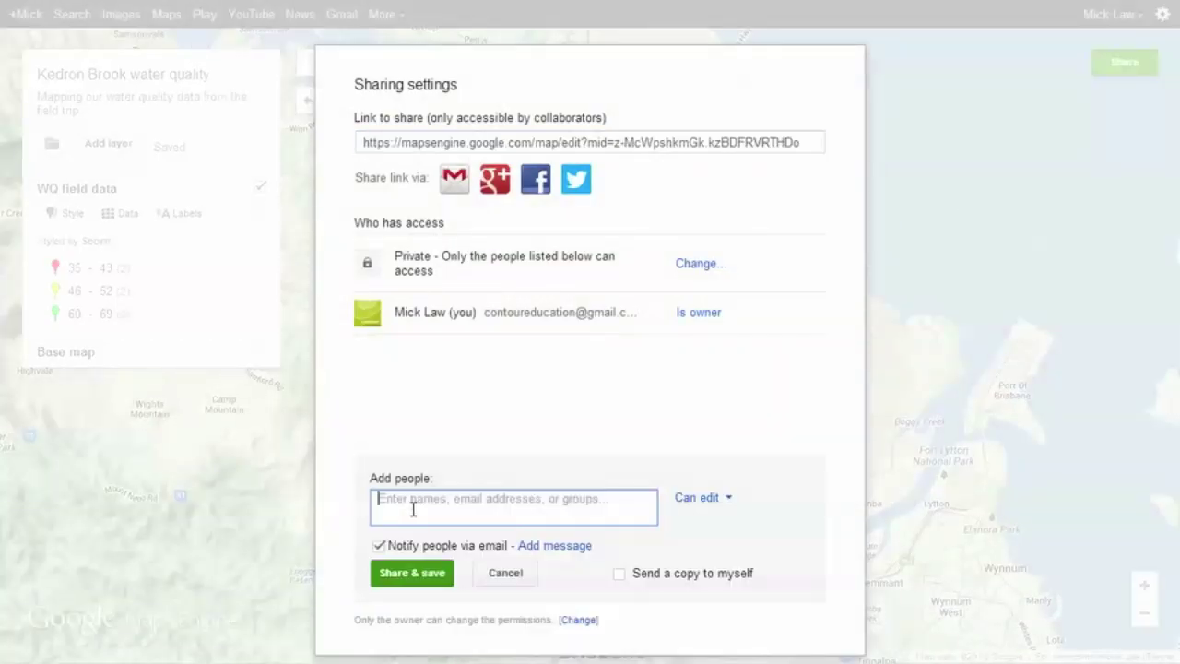
left_click(504, 572)
left_click(386, 577)
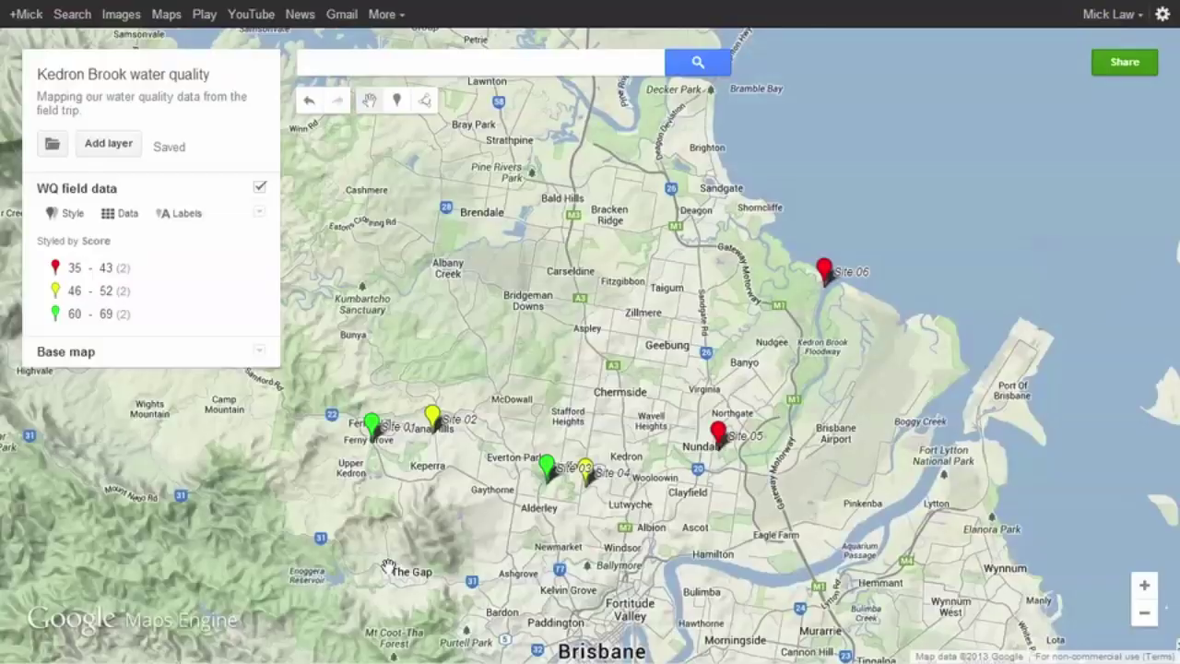
left_click(50, 147)
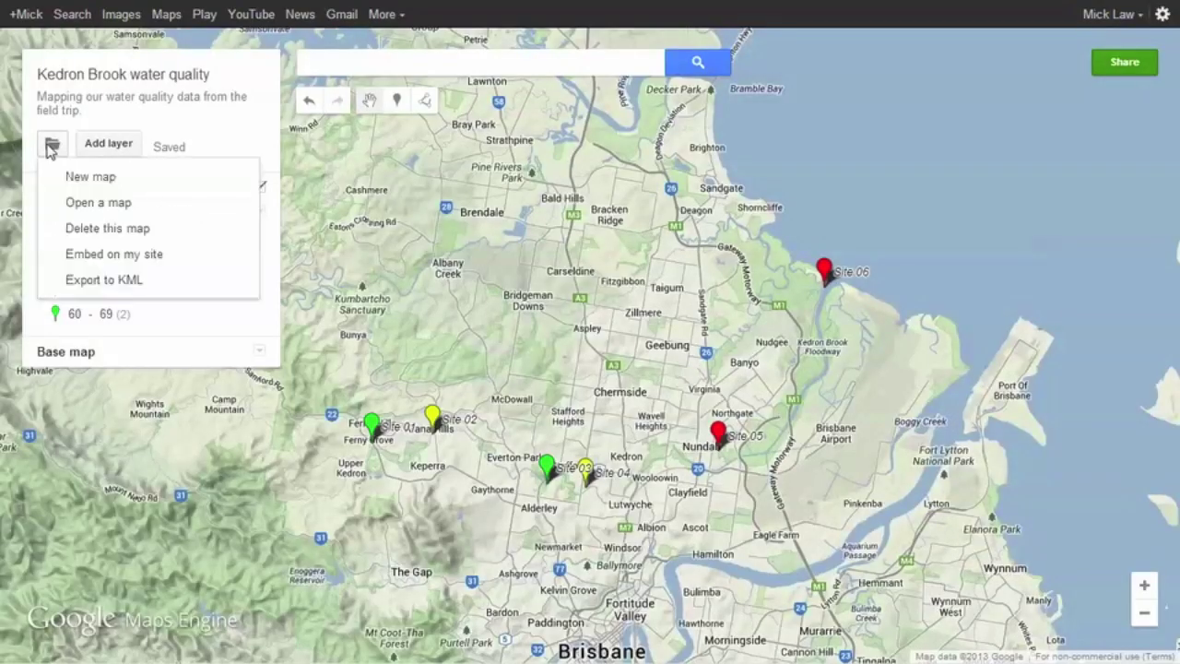
Step: Export the entire map as KML, download it, and open it in Google Earth
left_click(129, 280)
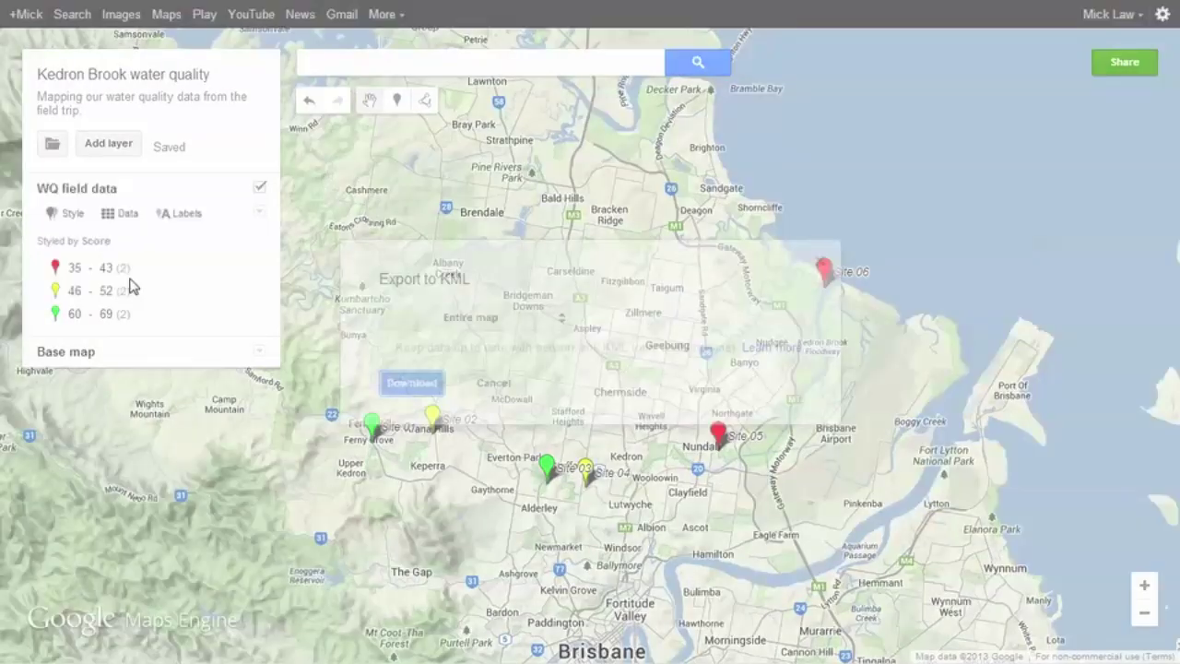
left_click(402, 384)
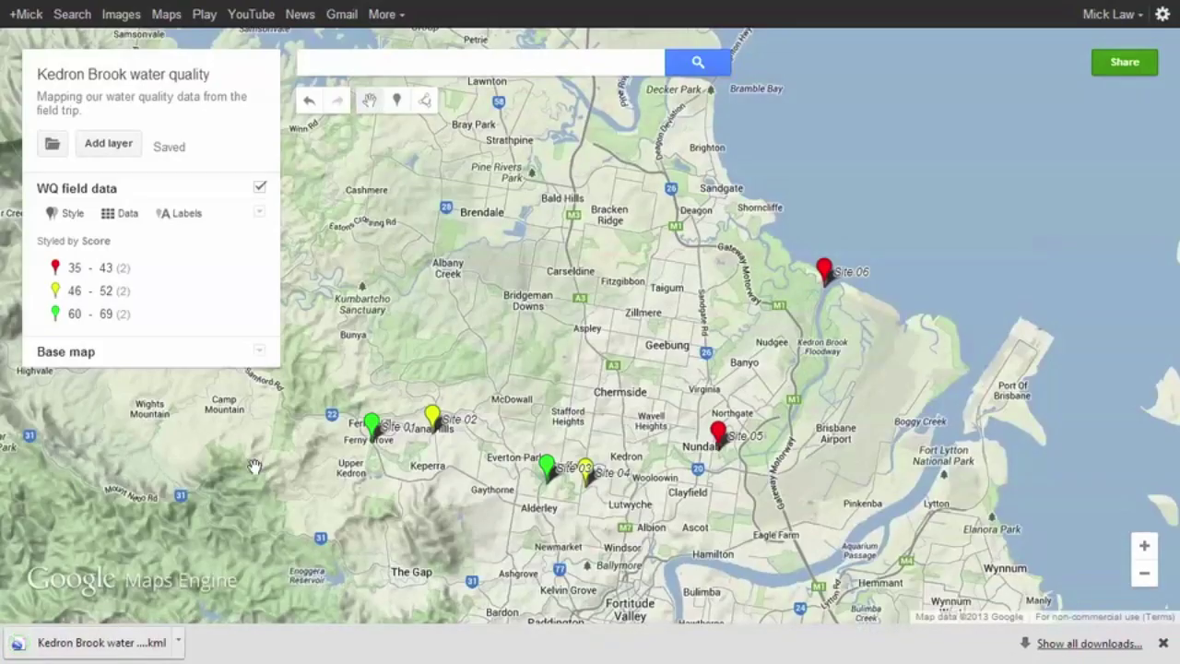
left_click(129, 646)
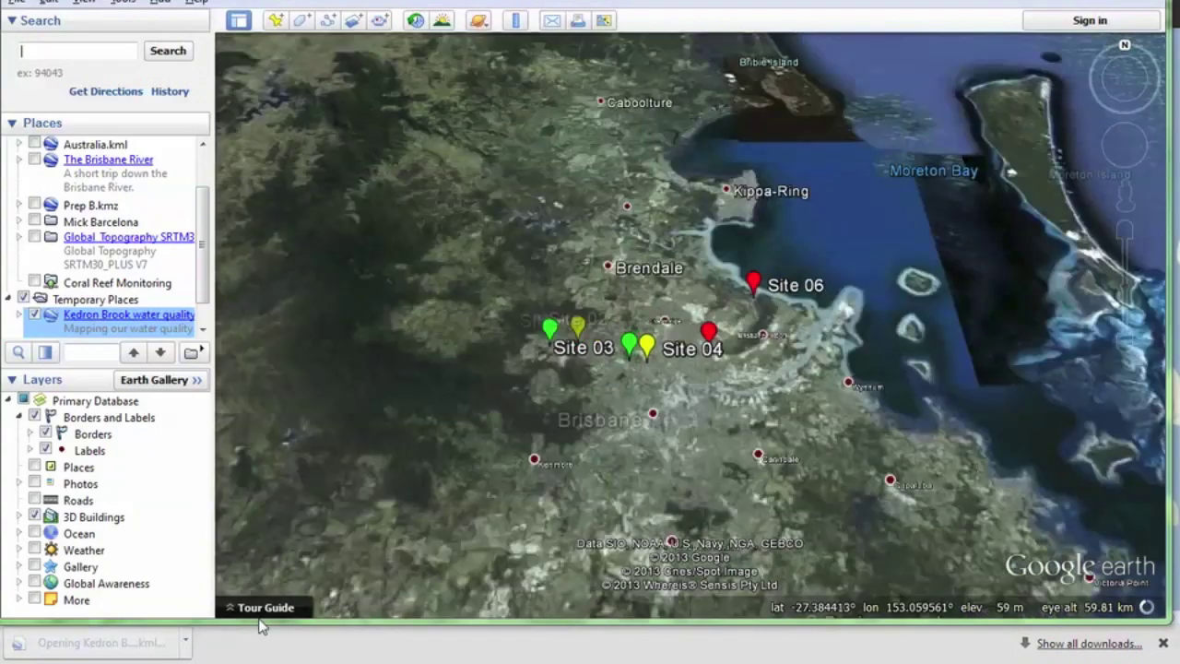